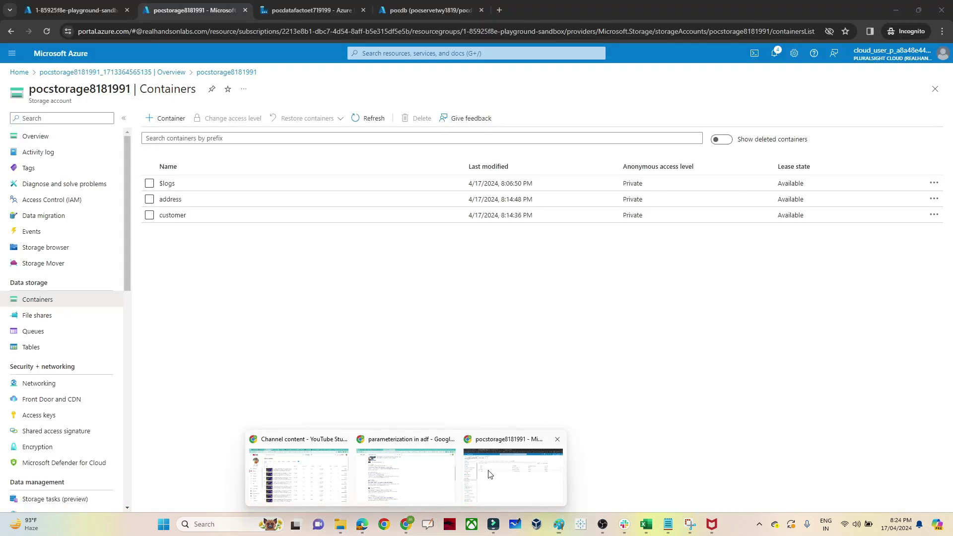
Check the contents of the address and customer storage containers and list the tables in the pocdb database.
left_click(489, 473)
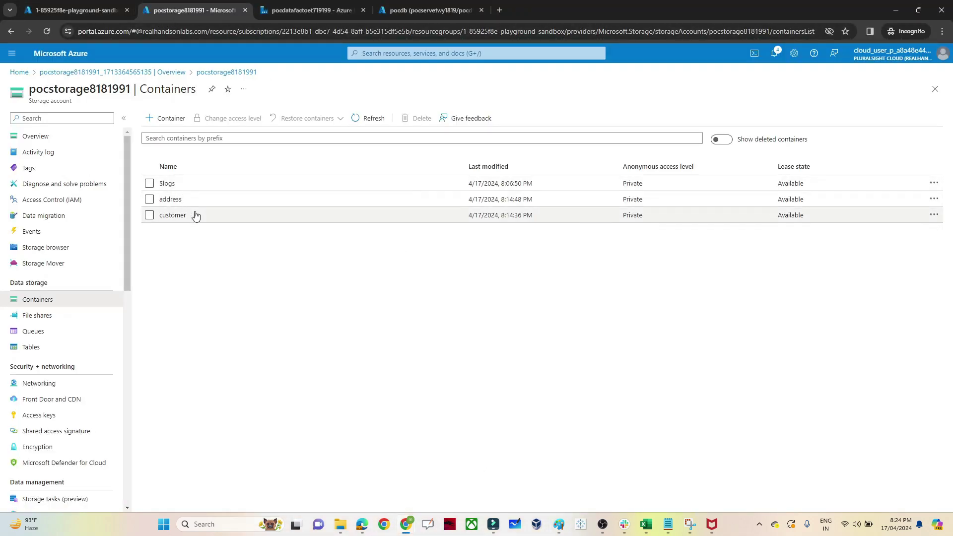
left_click(169, 203)
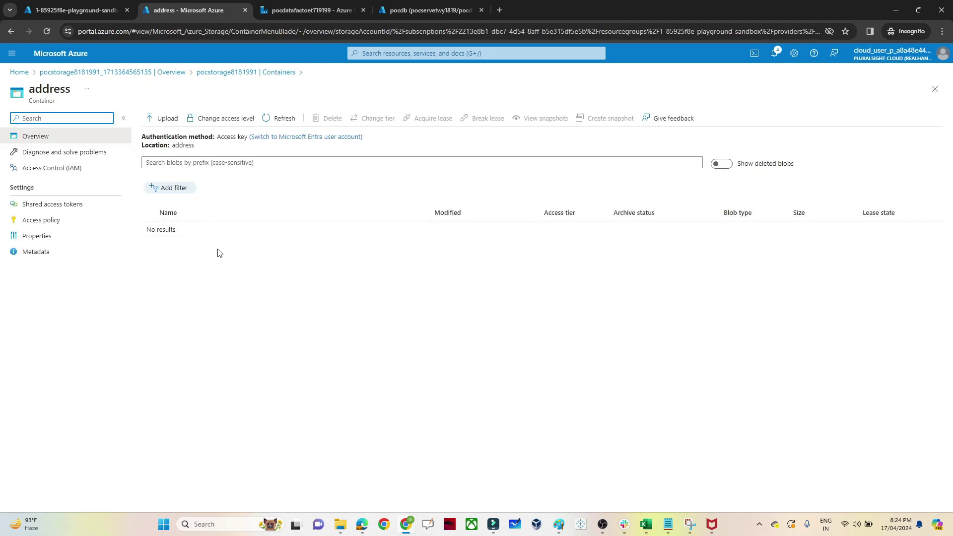
left_click(277, 72)
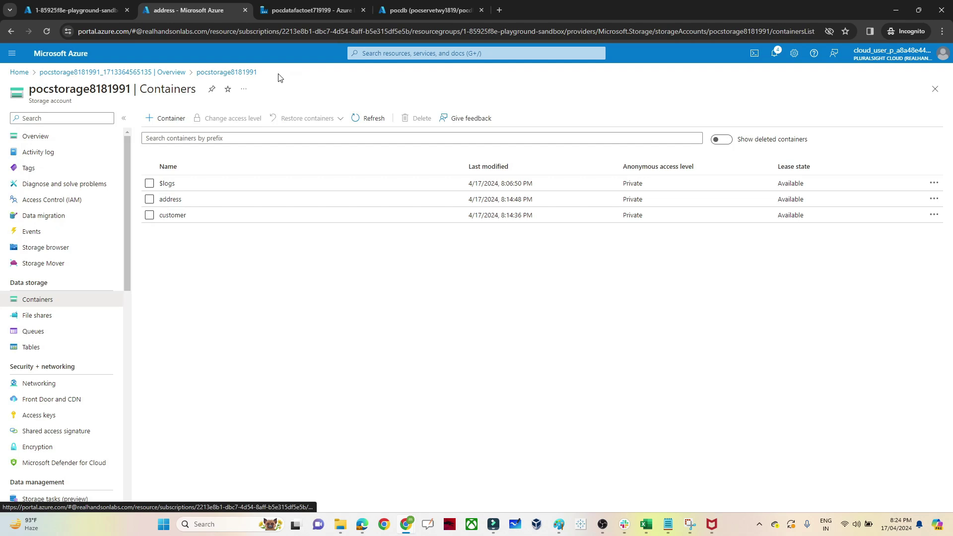
left_click(176, 219)
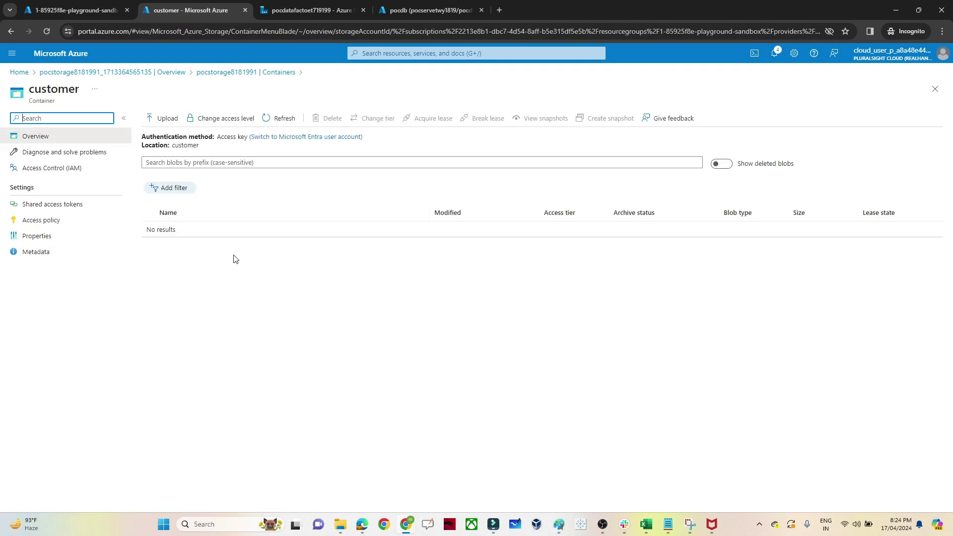
left_click(259, 74)
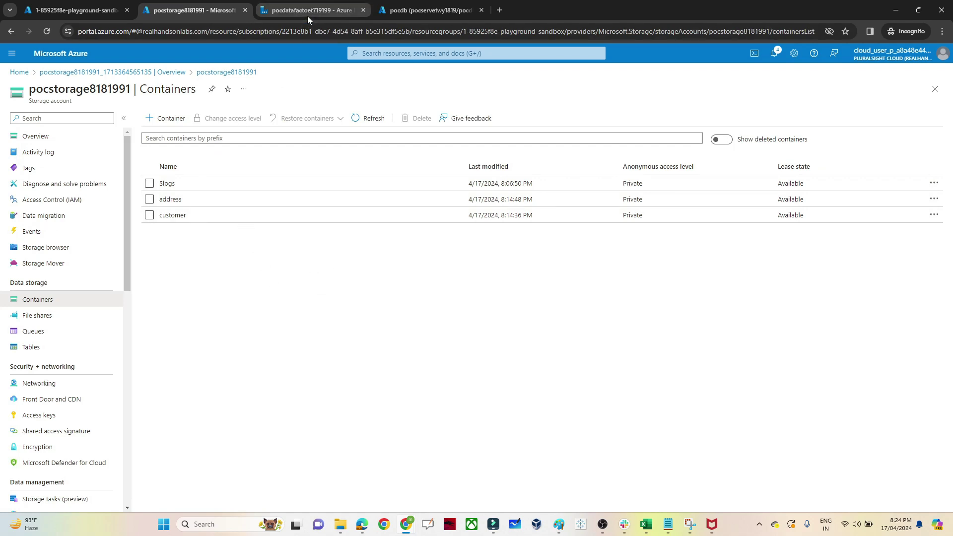
left_click(398, 5)
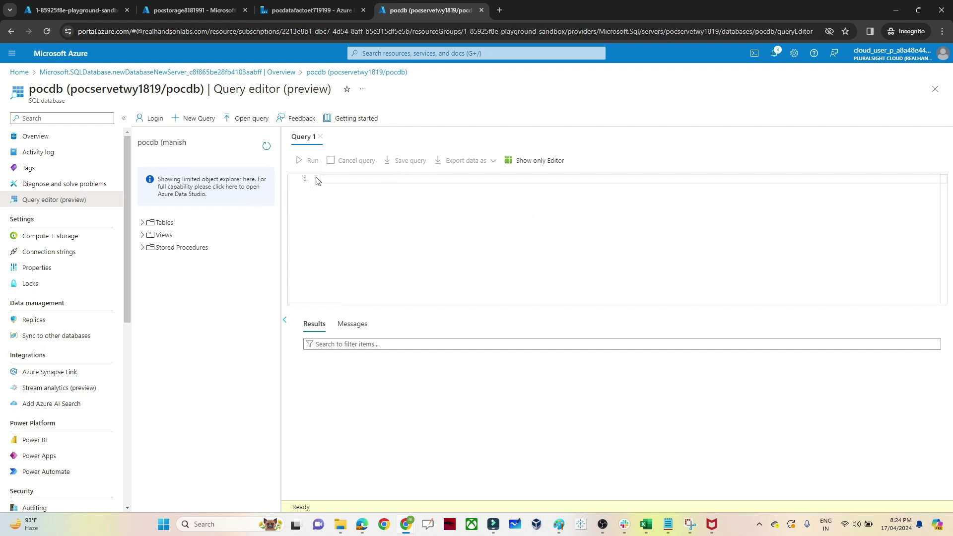
left_click(144, 223)
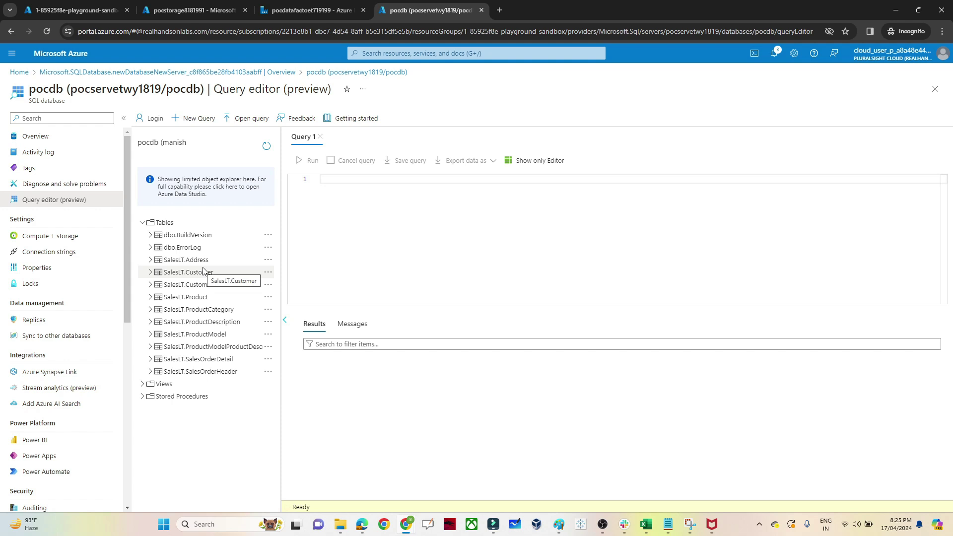
Create a new pipeline in the pocdatafactoet719199 data factory and add a Copy data activity to its canvas.
left_click(284, 6)
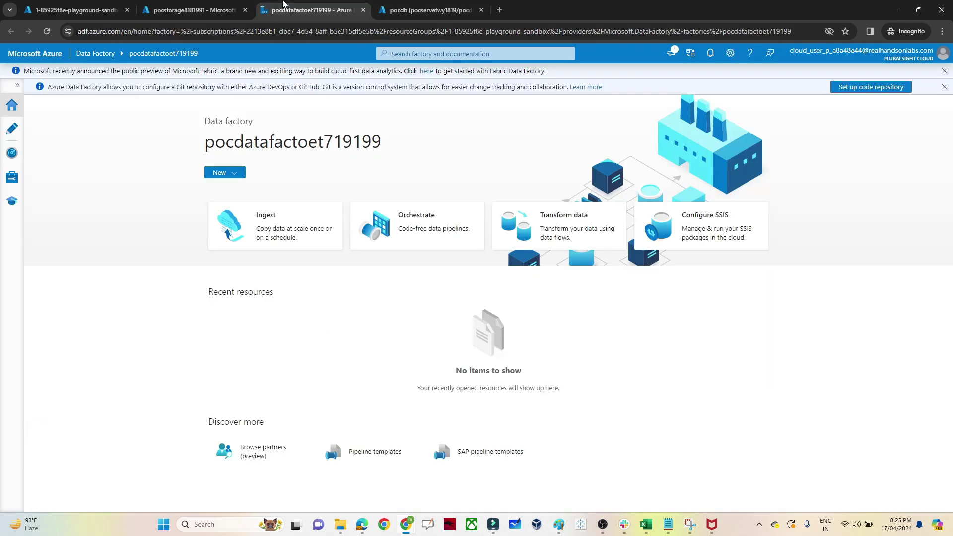
left_click(14, 135)
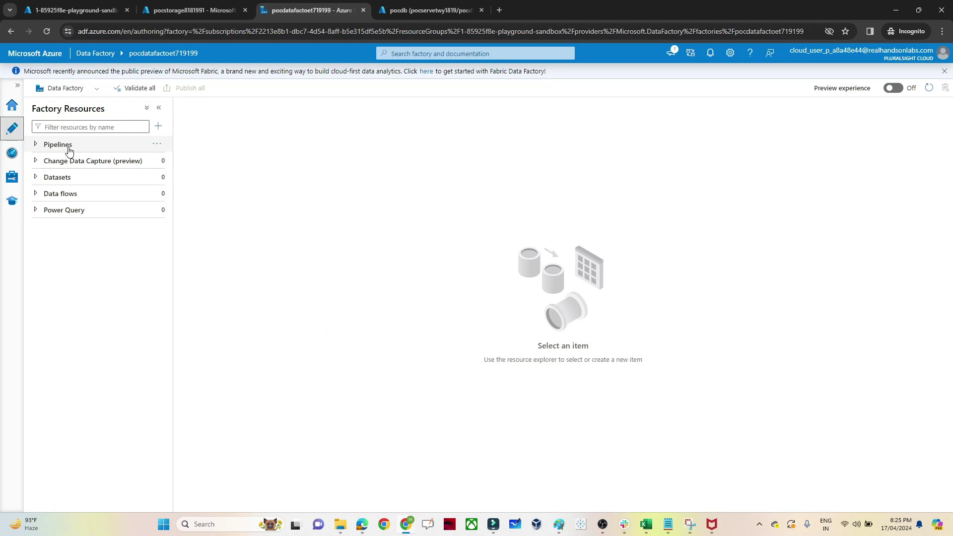
left_click(157, 144)
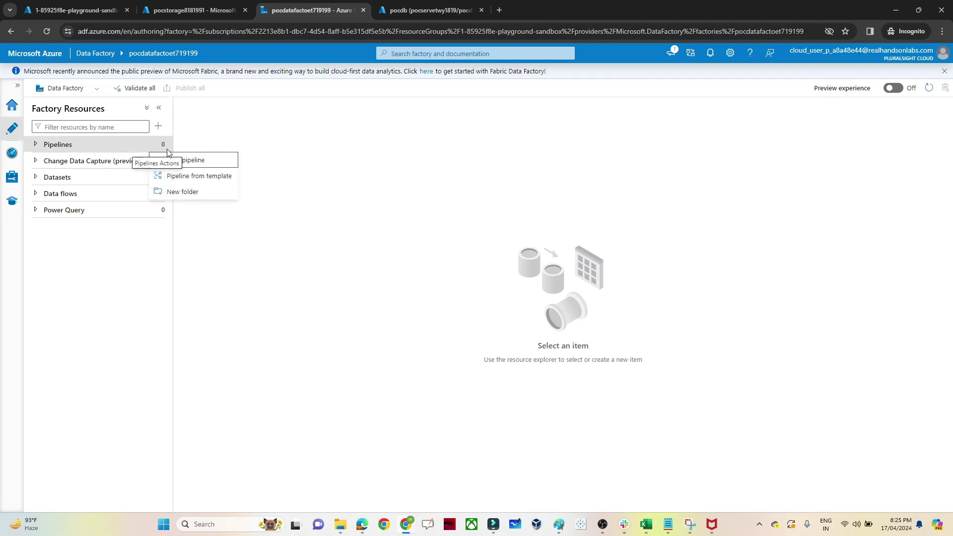
left_click(192, 162)
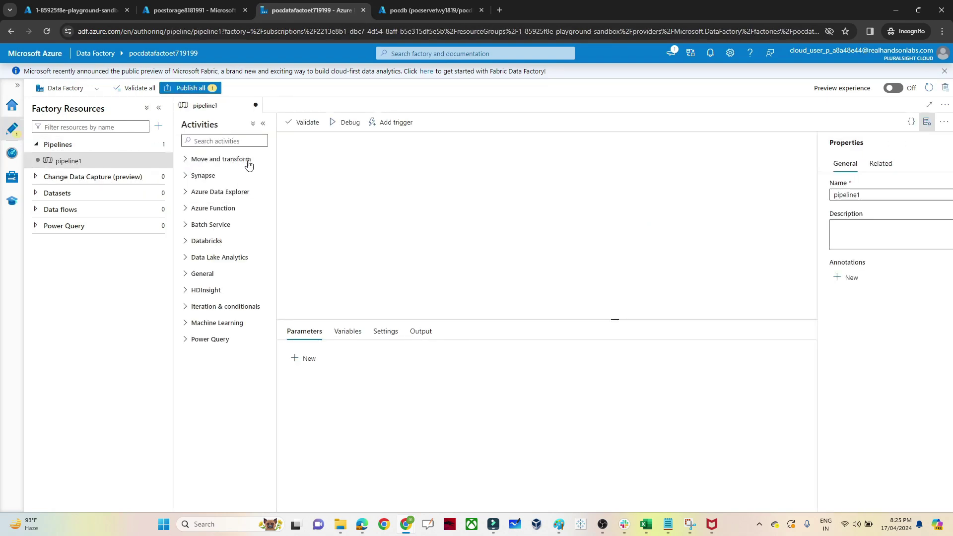
left_click(231, 160)
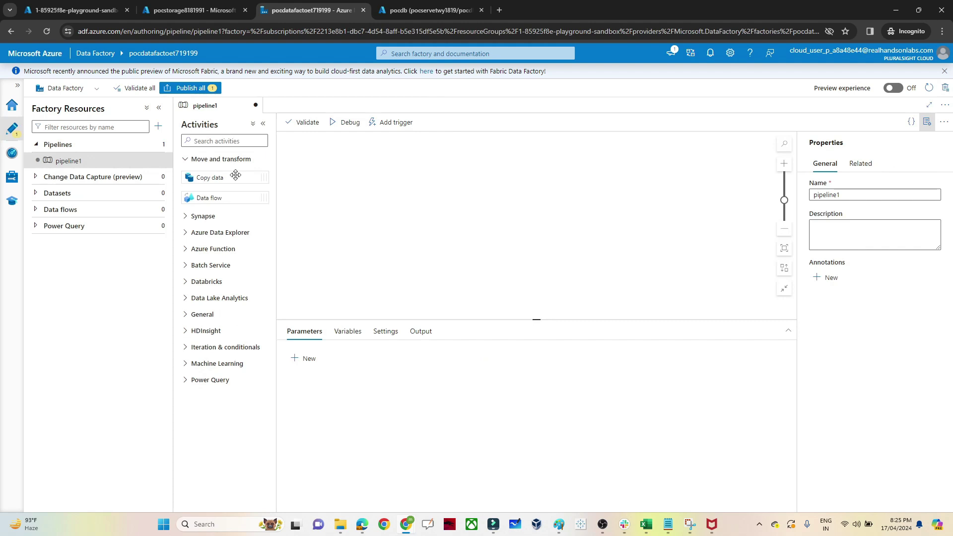
left_click_drag(236, 174, 462, 175)
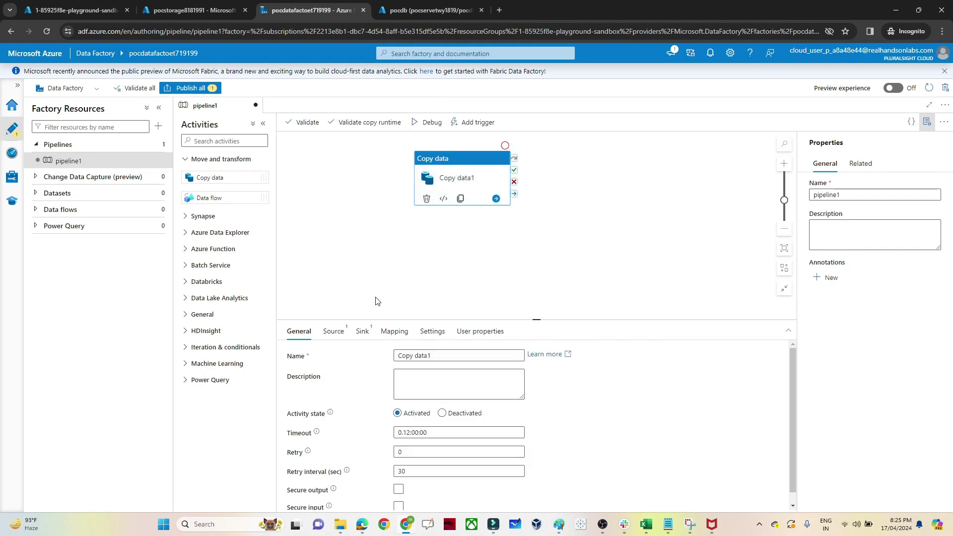
Start a new source dataset for the Copy data activity using the Azure SQL Database data store.
left_click(333, 333)
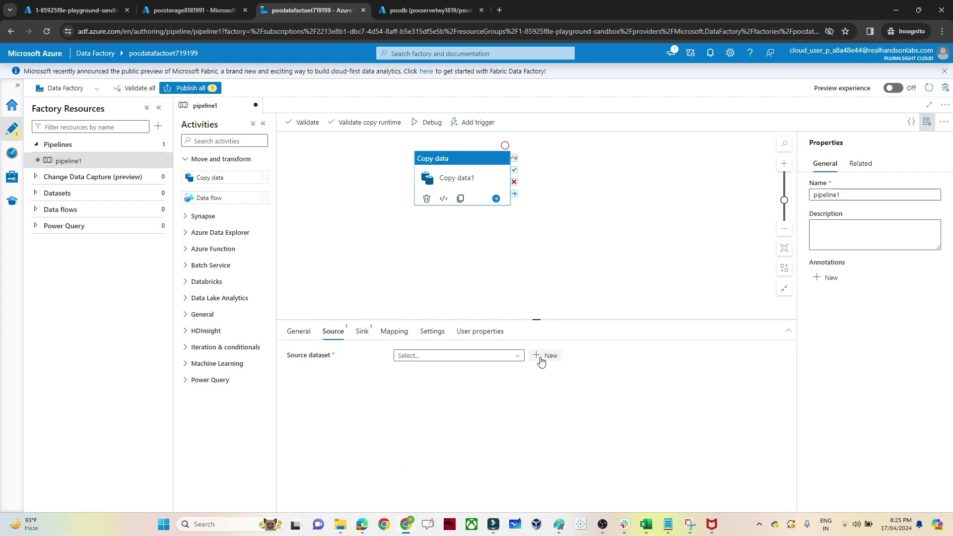
left_click(546, 356)
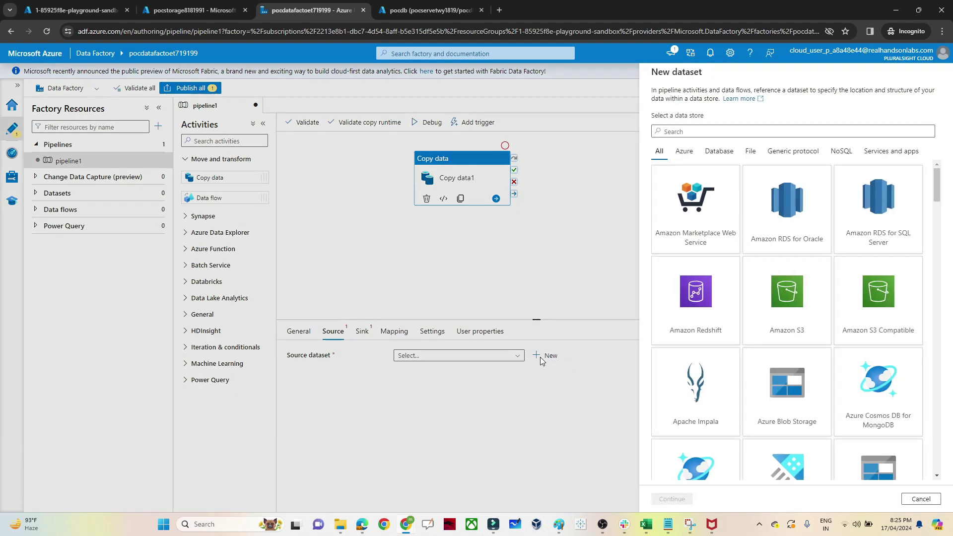
left_click(672, 131)
type("sql")
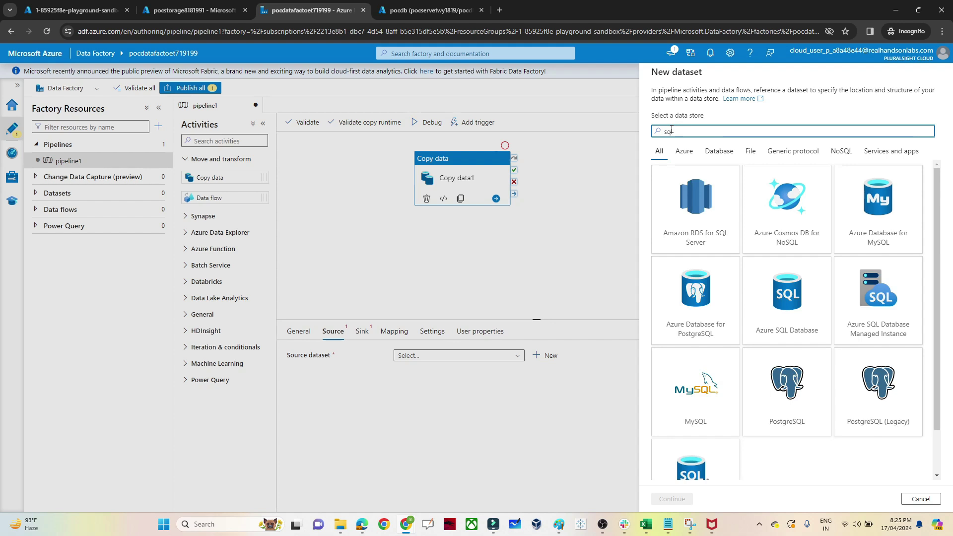
left_click(768, 308)
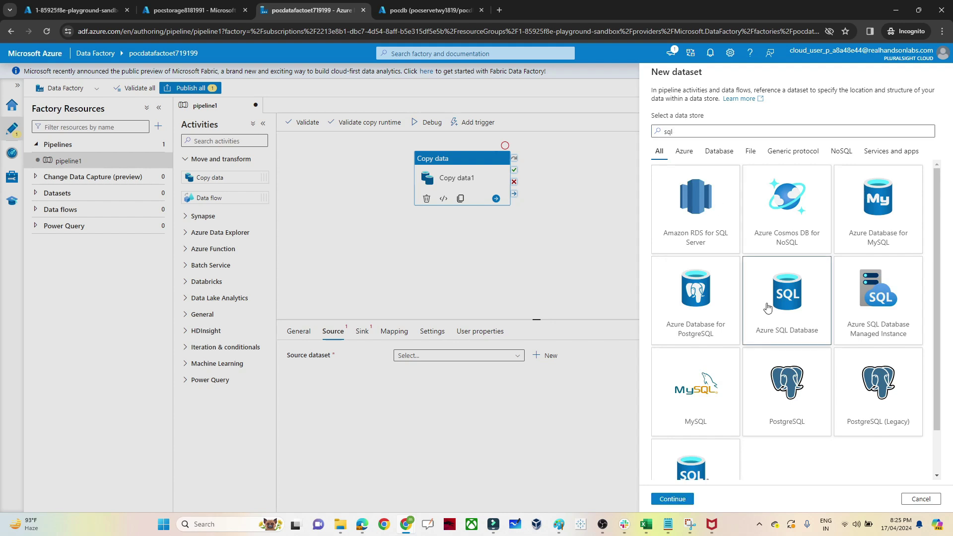
left_click(675, 500)
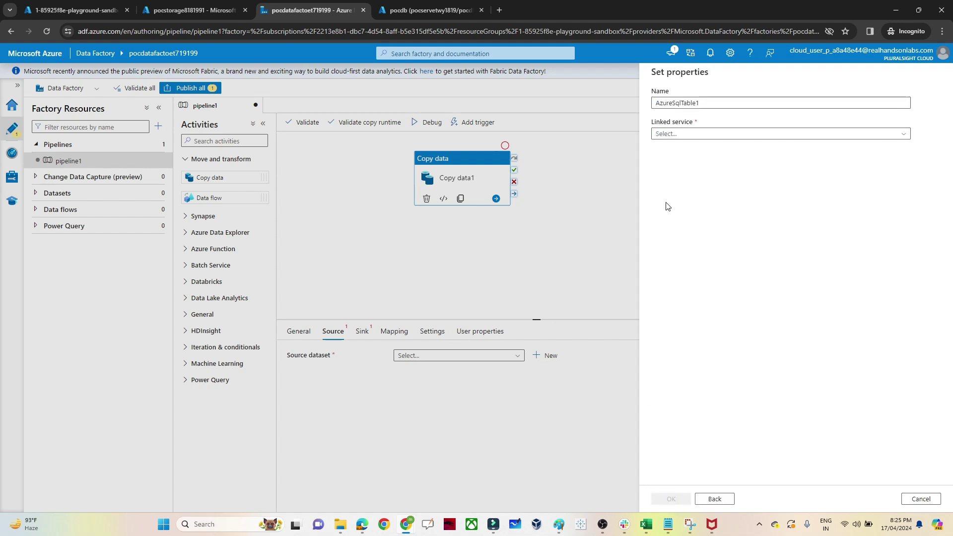
Start a new linked service for the dataset with the P6-Real Hands-On Labs subscription, server pocservetwy1819 and database pocdb.
left_click(673, 135)
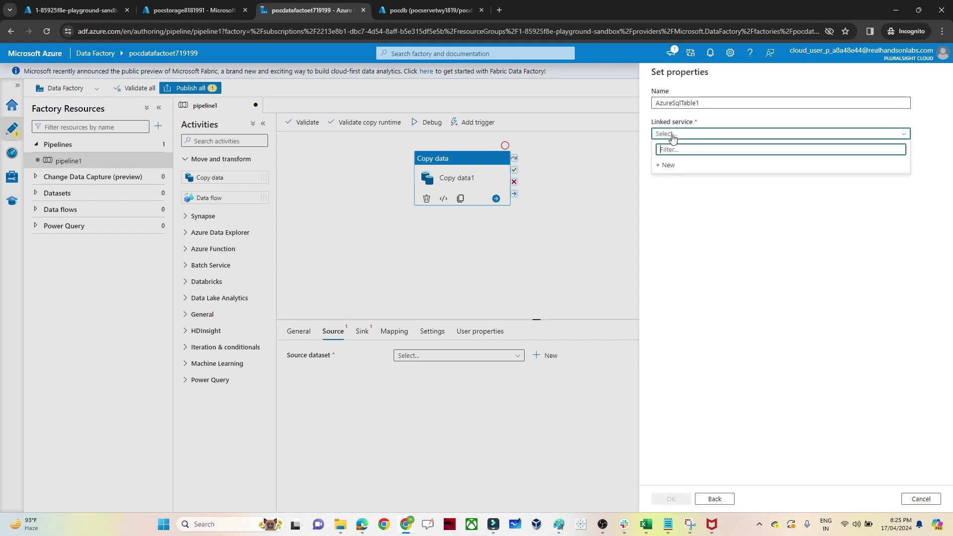
left_click(674, 172)
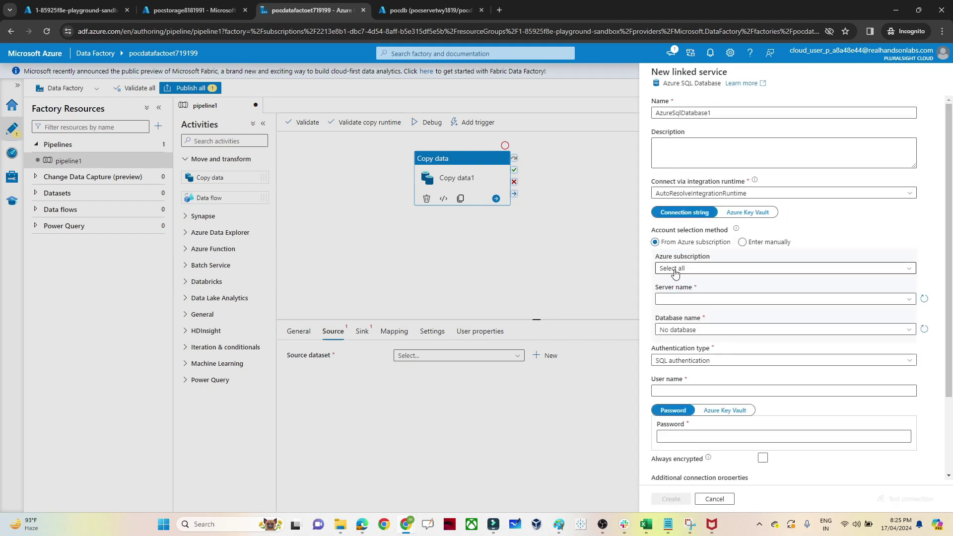
left_click(674, 269)
left_click(678, 298)
left_click(679, 299)
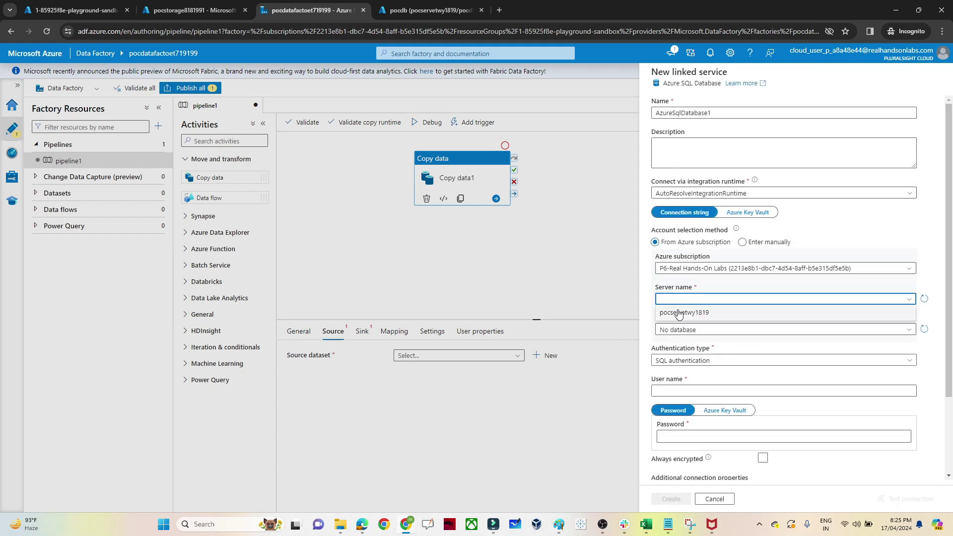
left_click(680, 314)
left_click(679, 329)
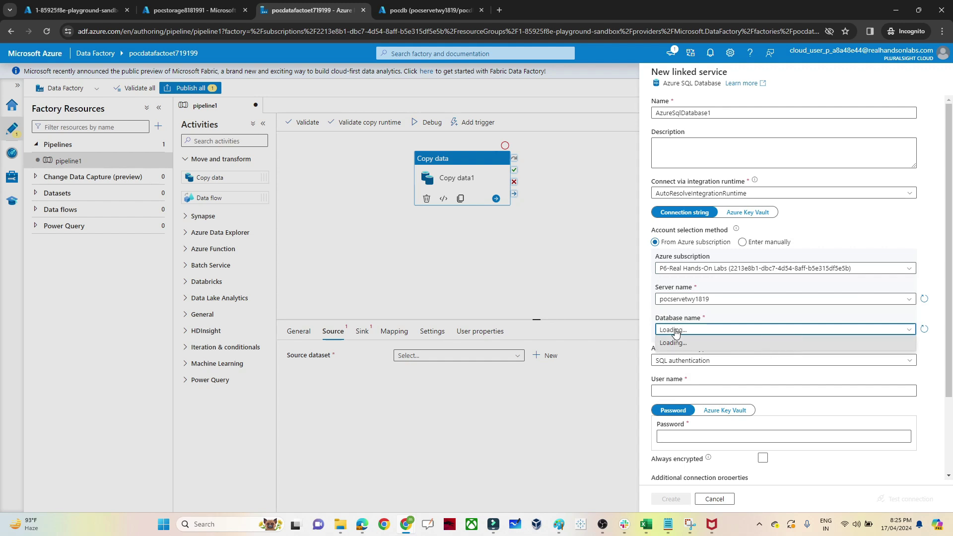
left_click(676, 359)
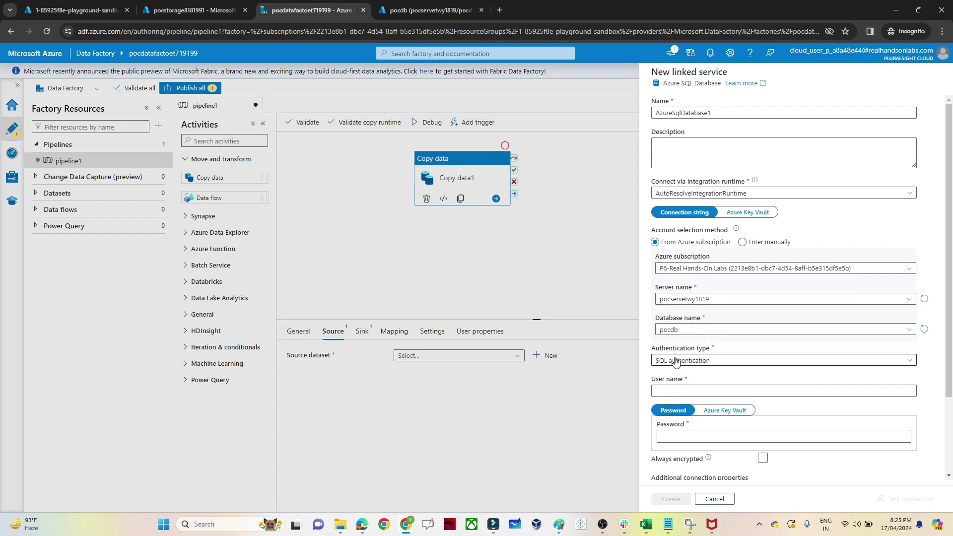
Enter the SQL authentication user name and password and create the linked service.
left_click(667, 391)
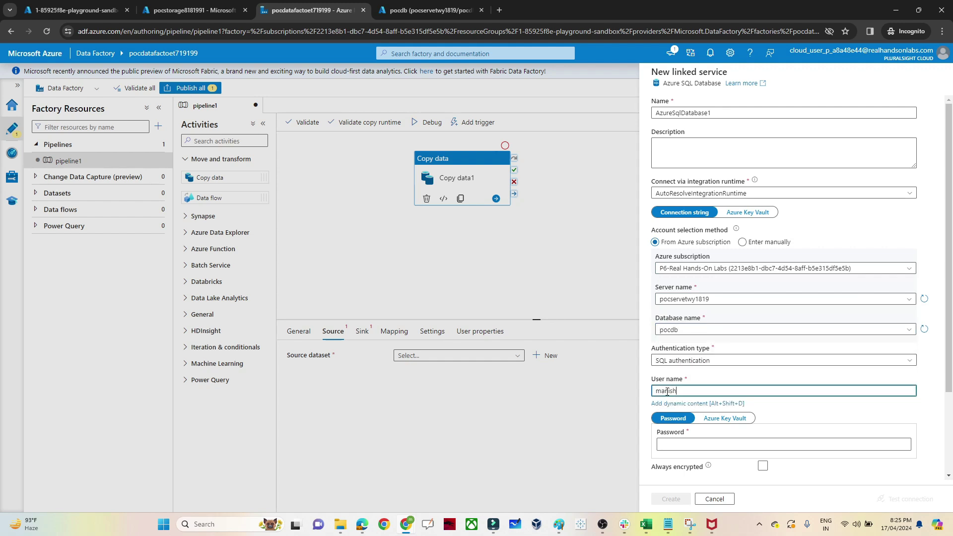
left_click(670, 449)
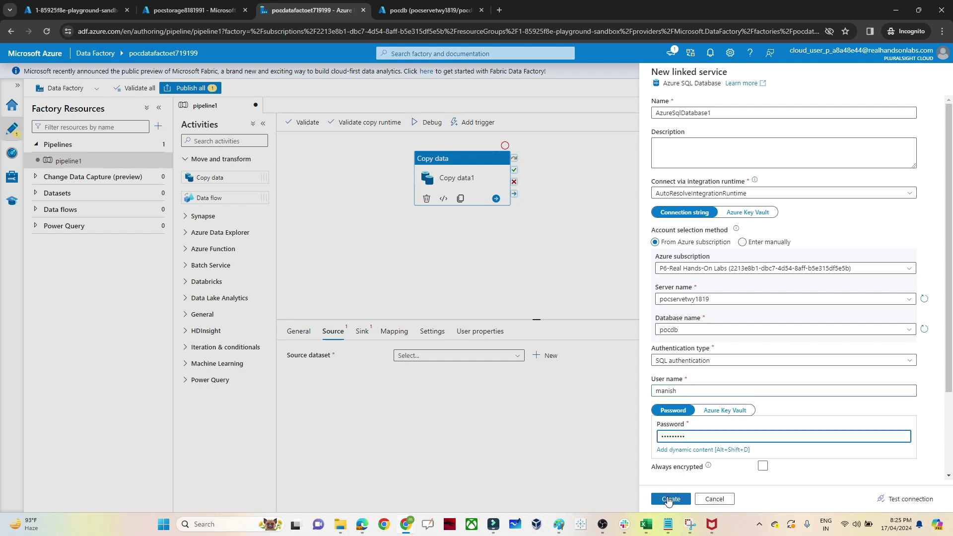
left_click(669, 499)
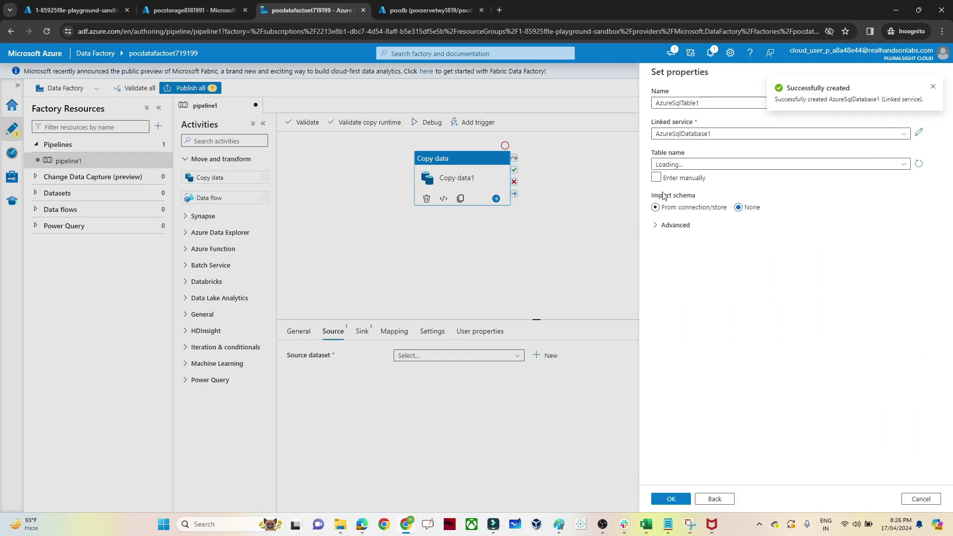
Create the source dataset on the AzureSqlDatabase1 linked service without selecting a table or importing a schema.
left_click(681, 165)
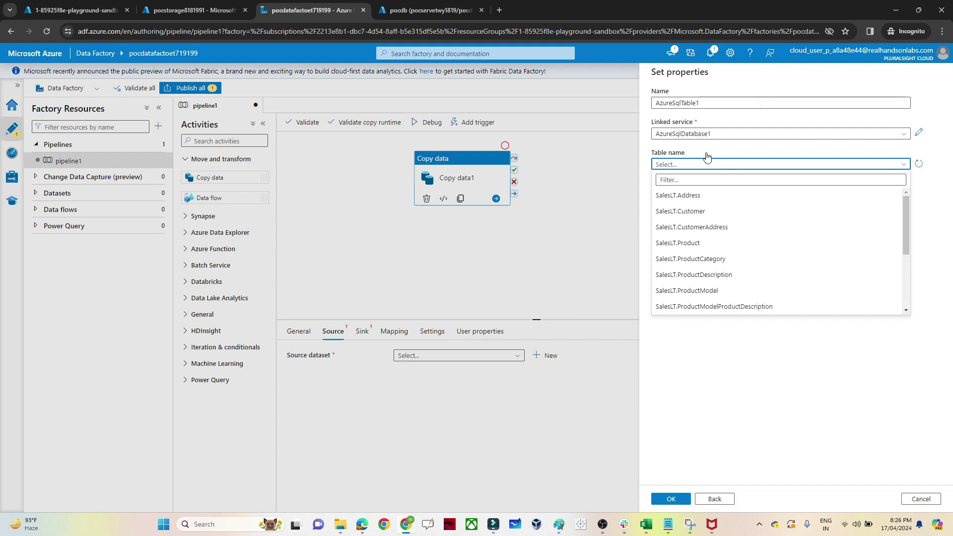
left_click(675, 362)
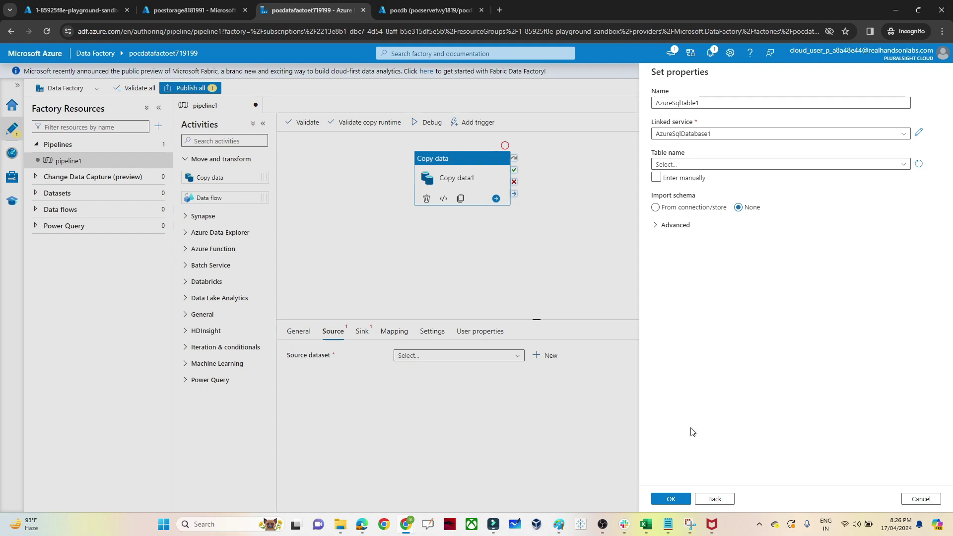
left_click(671, 498)
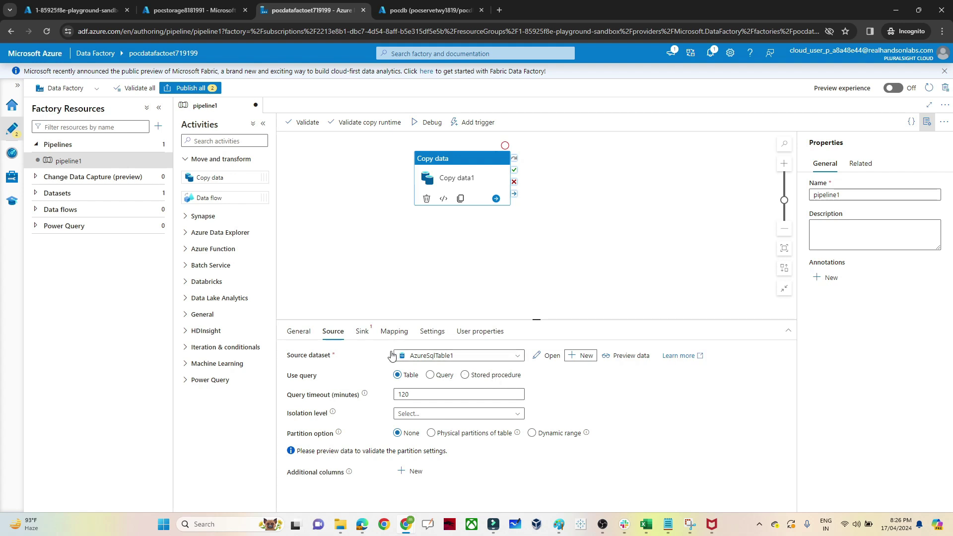
Open the AzureSqlTable1 dataset and add a String parameter named table_name.
left_click(79, 198)
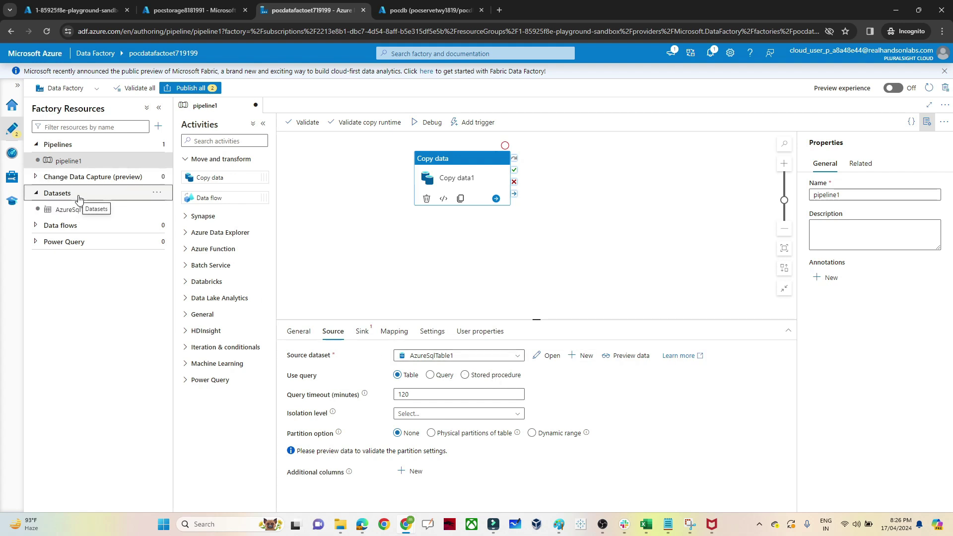
left_click(80, 210)
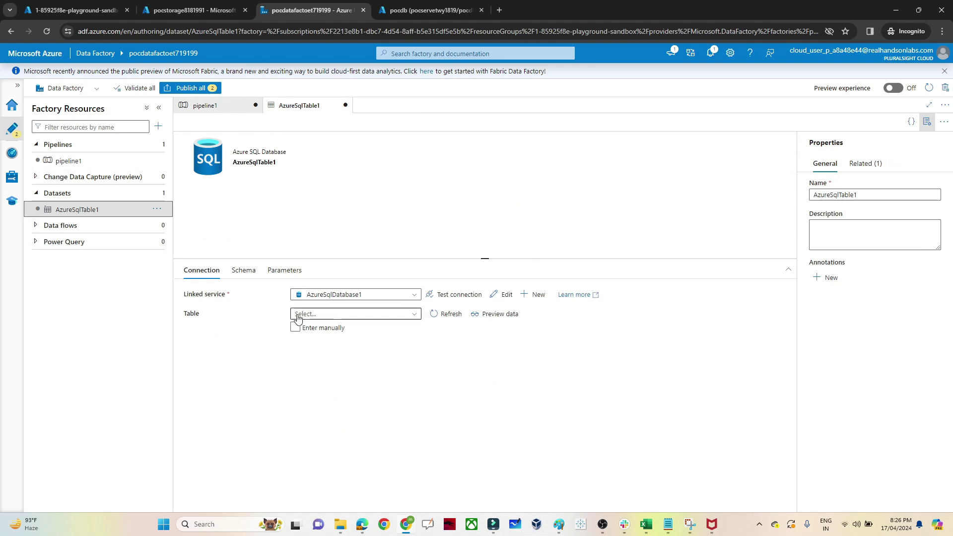
left_click(277, 272)
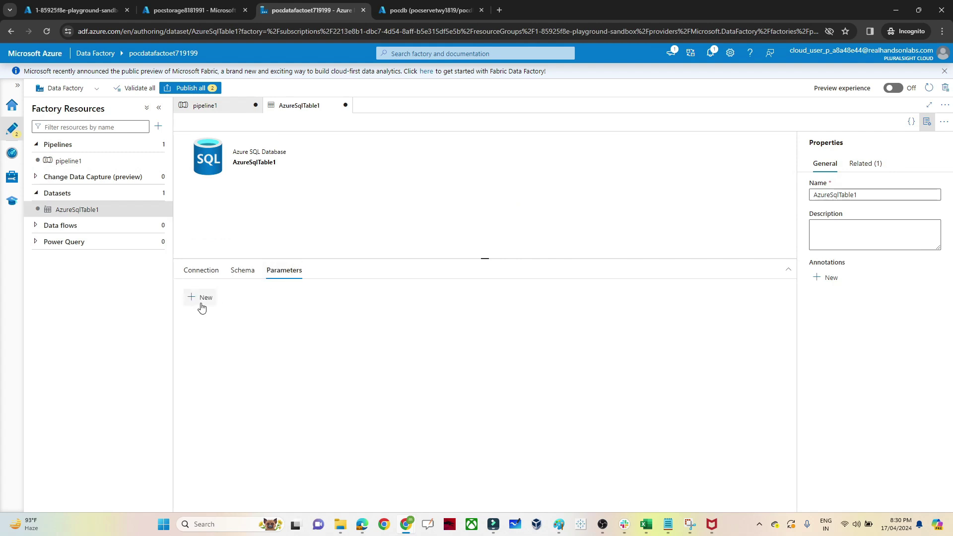
left_click(198, 306)
left_click(232, 333)
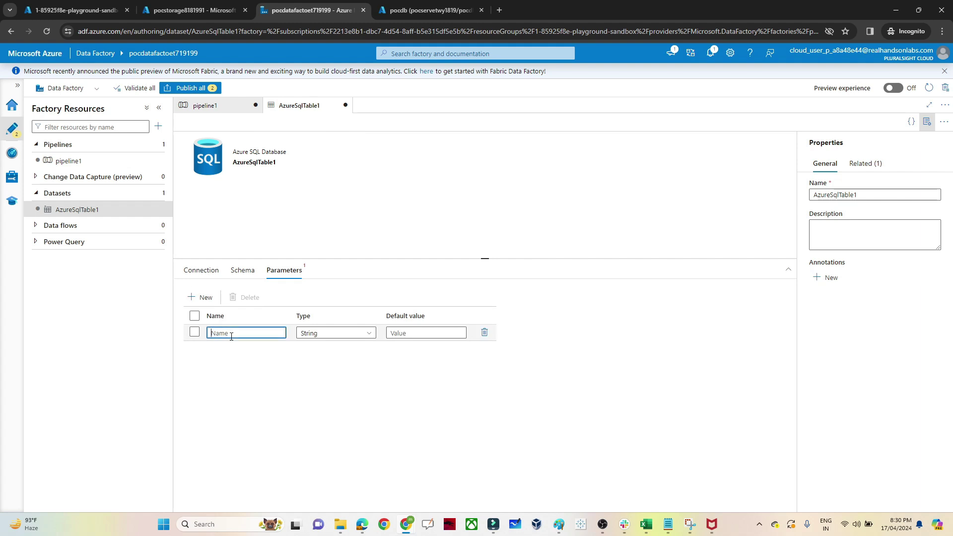
type("table_name")
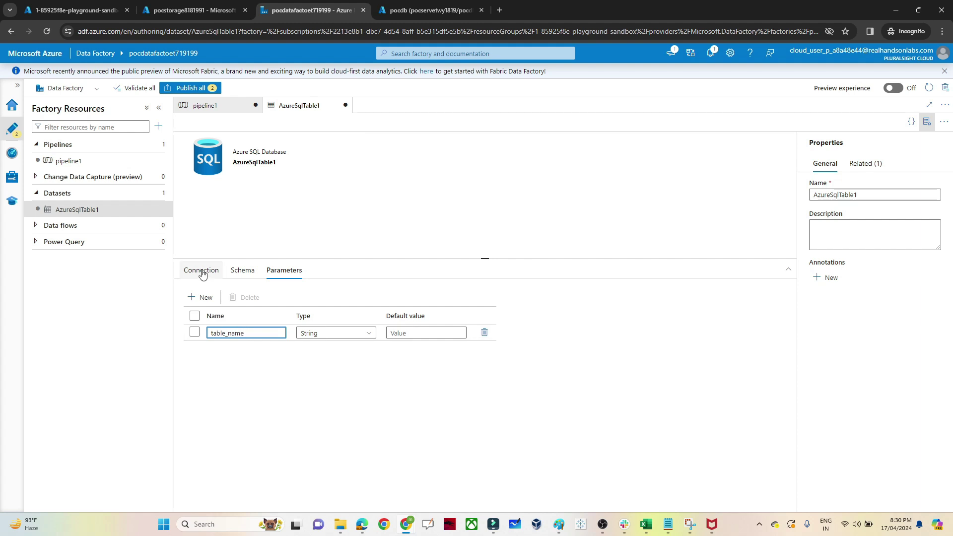
left_click(201, 272)
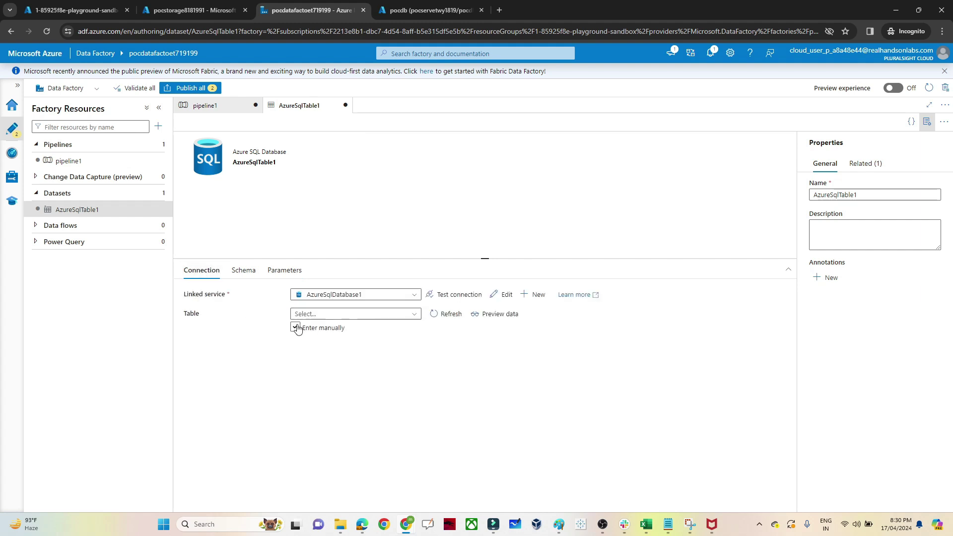
left_click(296, 329)
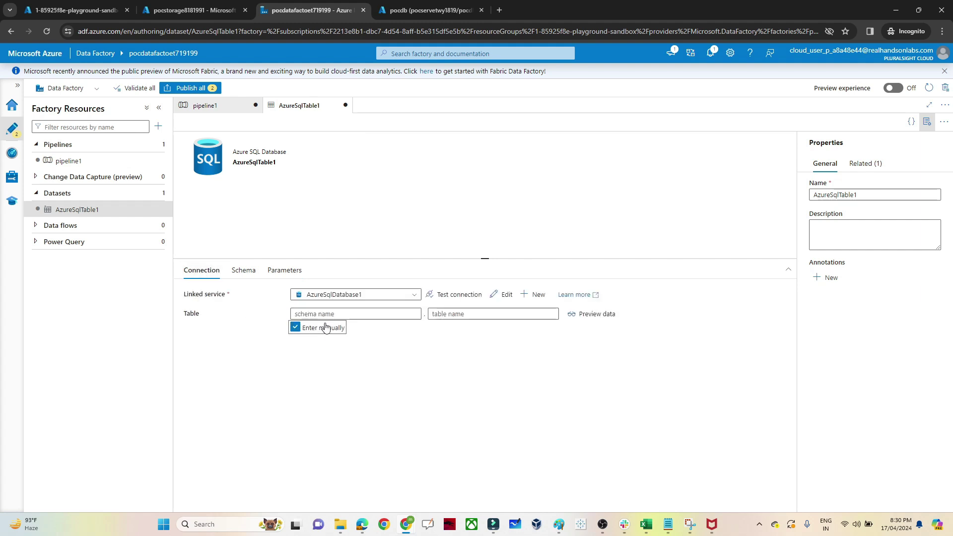
left_click(453, 315)
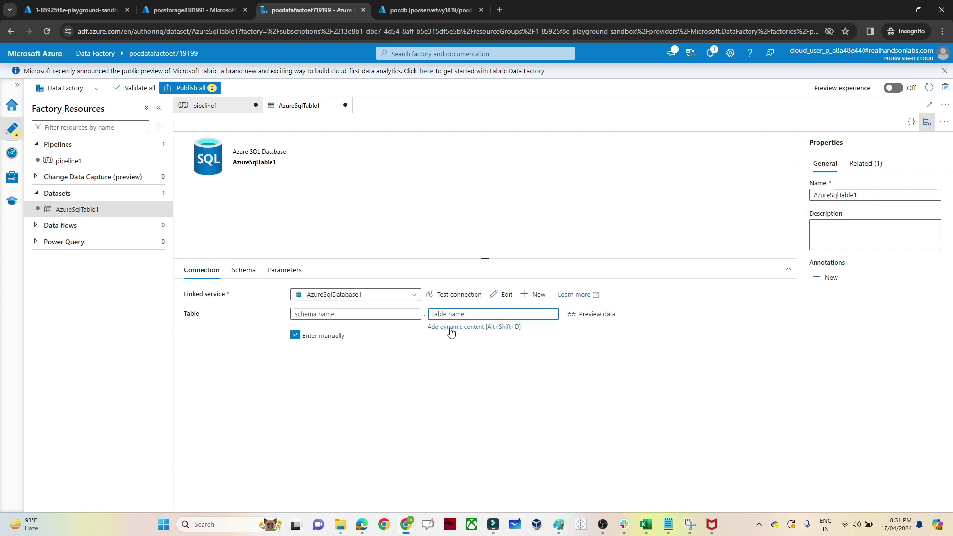
left_click(450, 327)
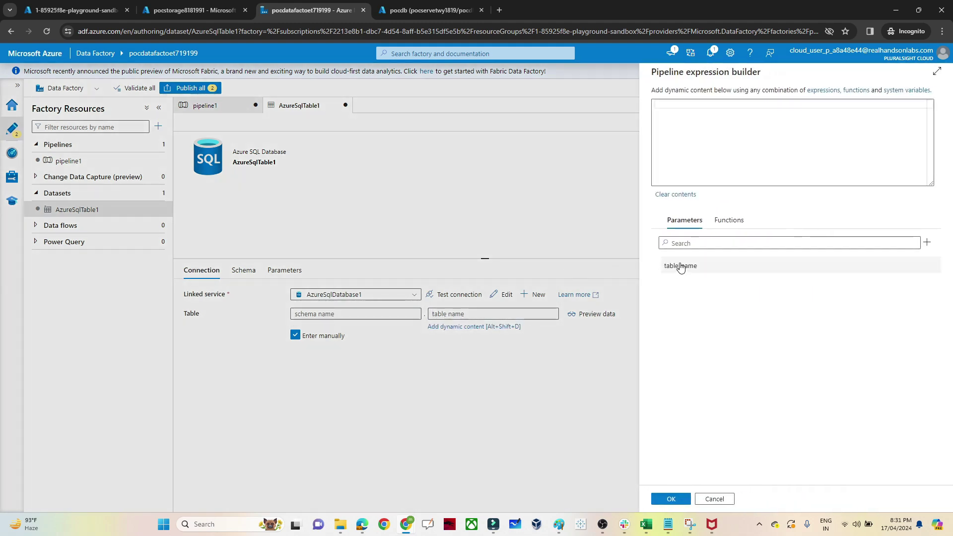
left_click(673, 272)
left_click(670, 499)
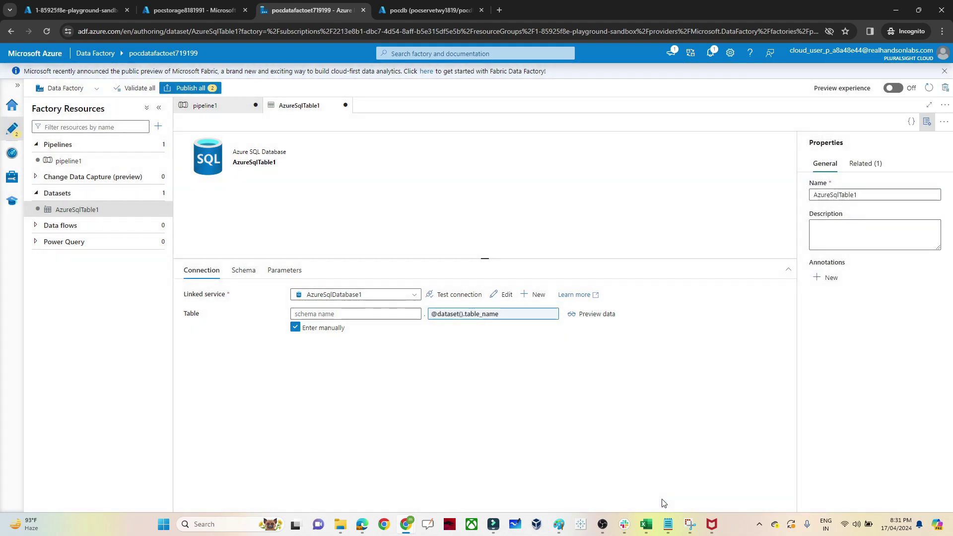
Check the schema prefix of the tables in the pocdb query editor and set the dataset's schema name to SalesLT.
left_click(348, 313)
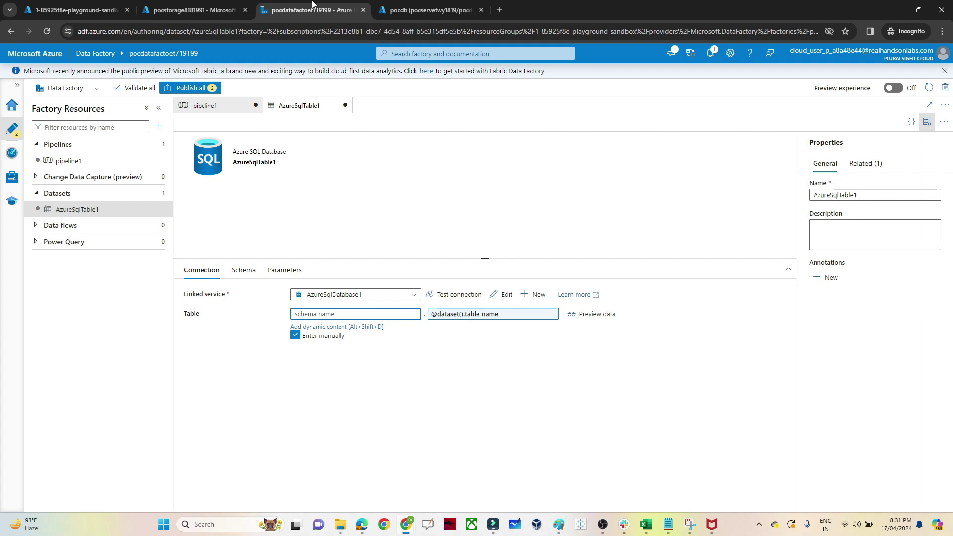
left_click(430, 9)
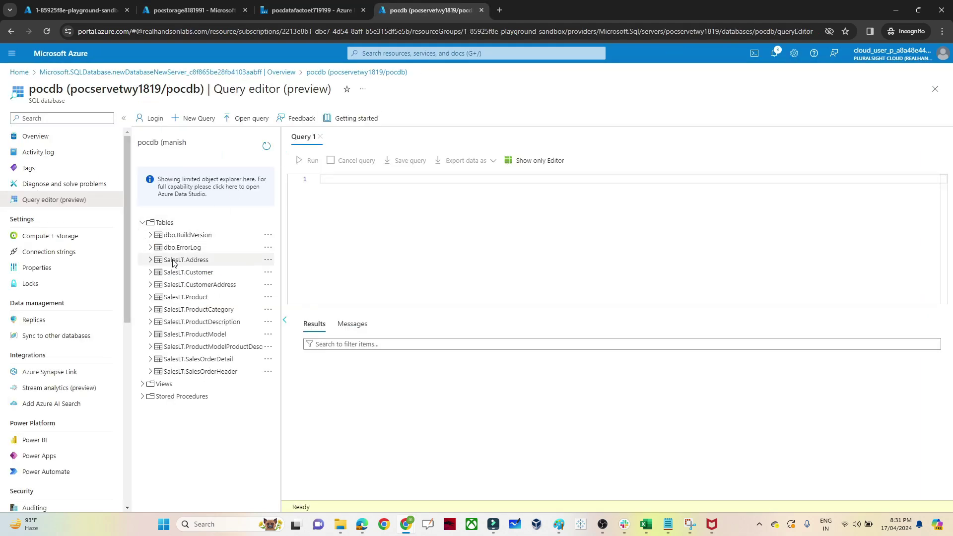
left_click(285, 6)
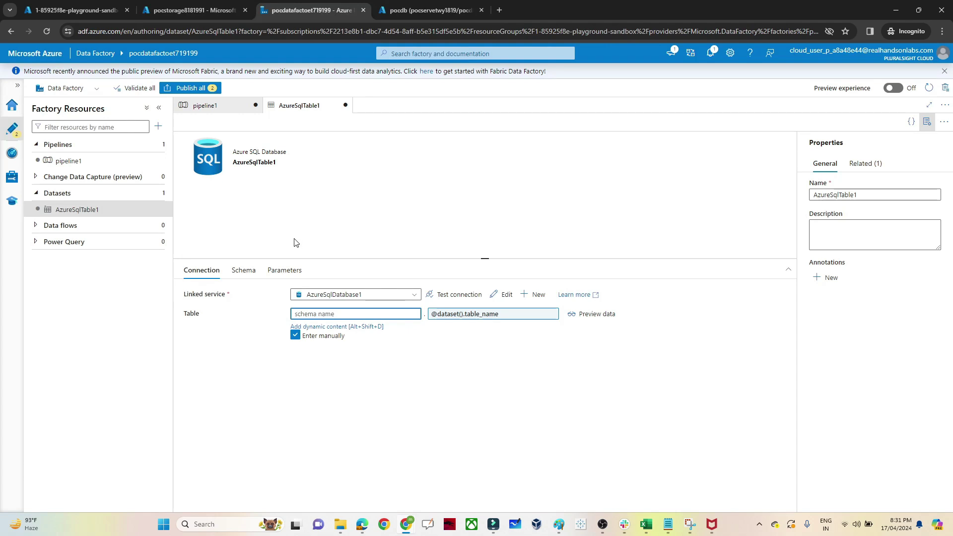
type("SalesLT")
Preview the AzureSqlTable1 data with table_name set to address and close the preview.
left_click(599, 319)
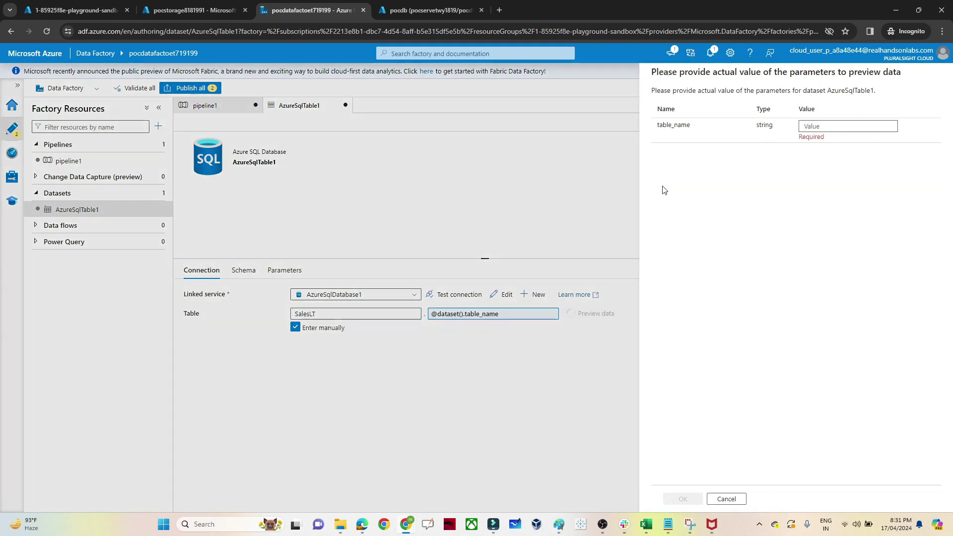
left_click(813, 126)
type("address")
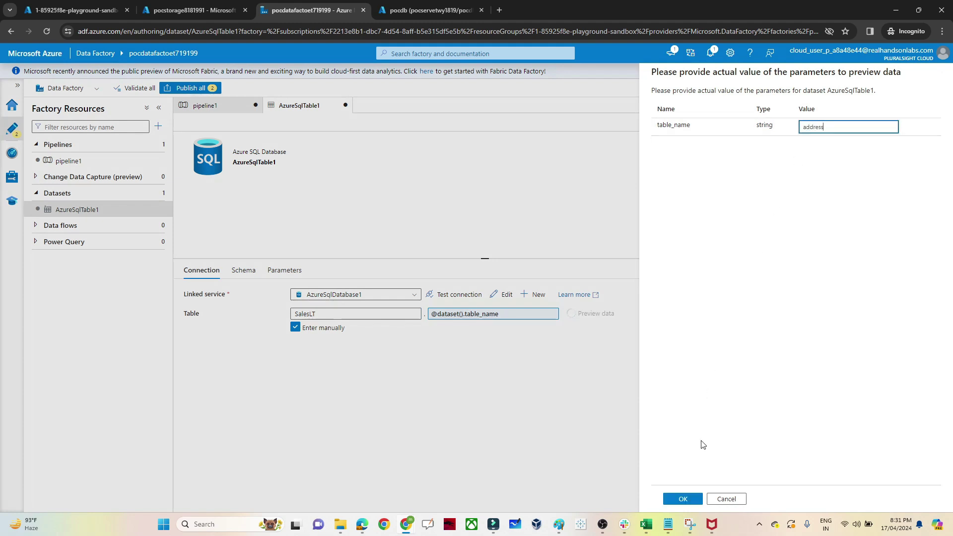
left_click(679, 499)
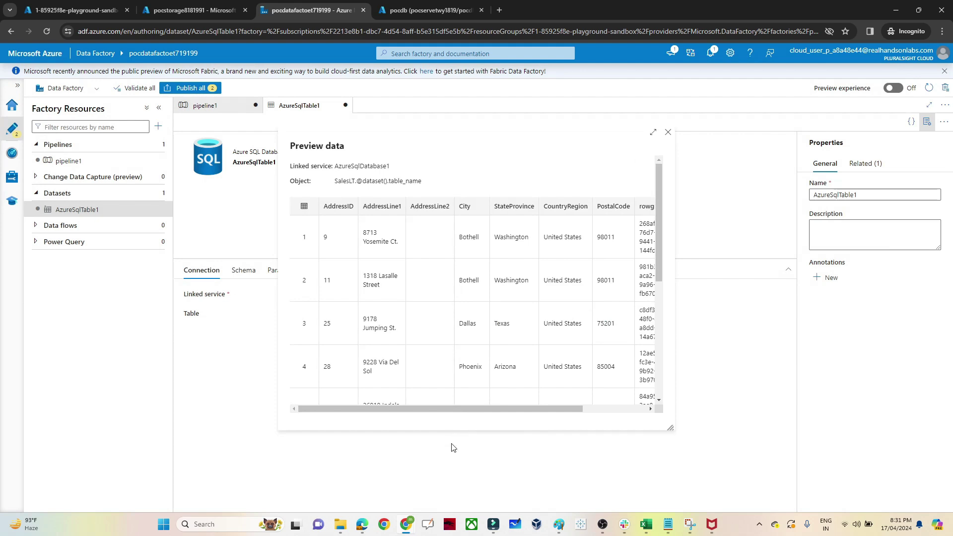
left_click(668, 132)
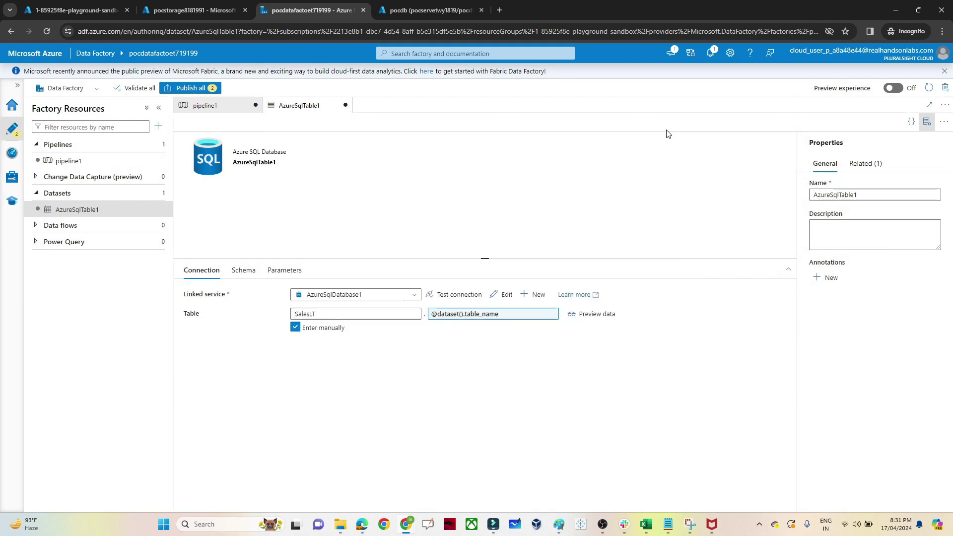
Return to pipeline1 and add a pipeline-level String parameter named table_name.
left_click(70, 164)
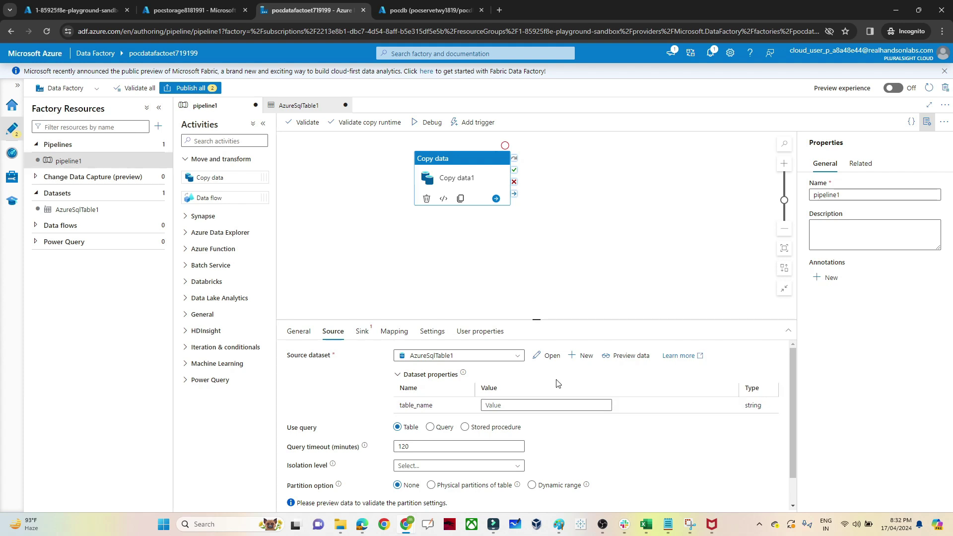
left_click(638, 208)
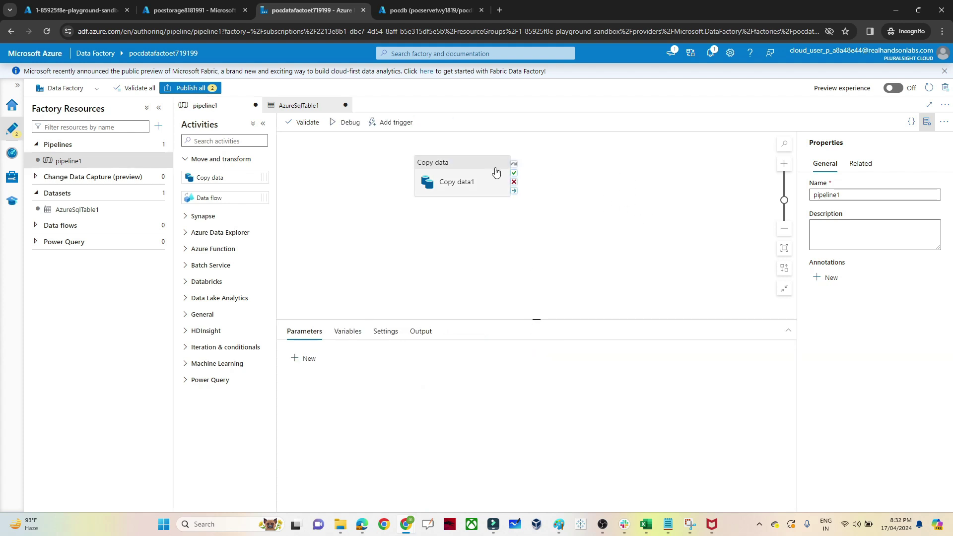
left_click(460, 195)
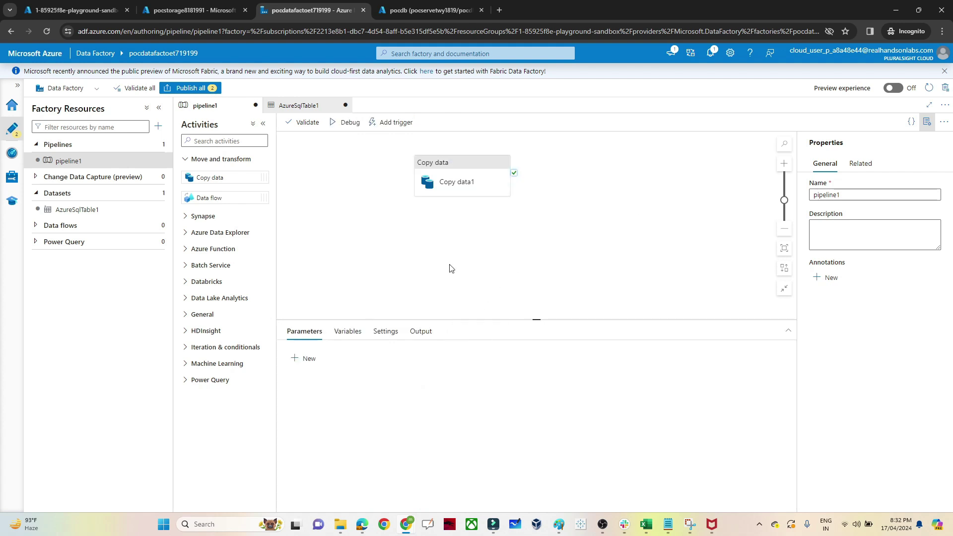
left_click(303, 357)
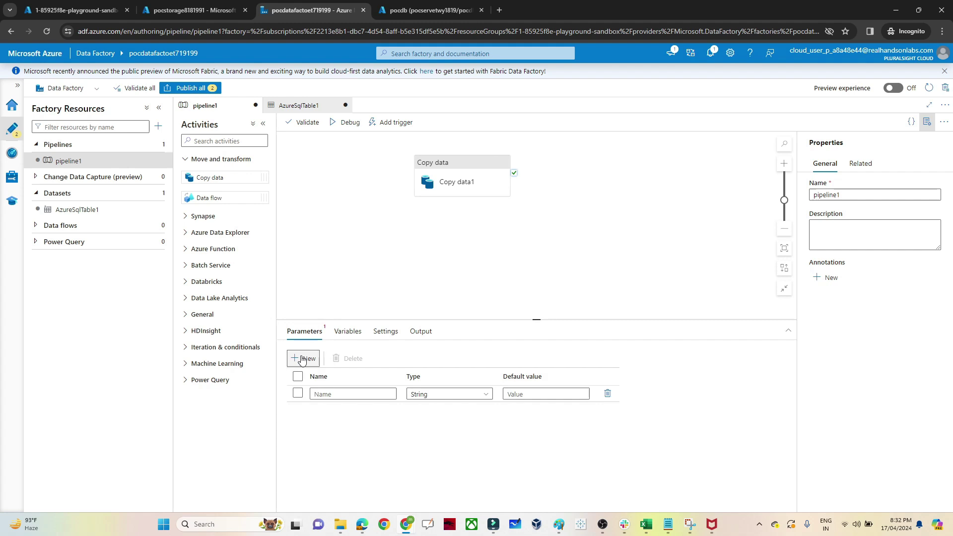
left_click(337, 395)
type("table_name")
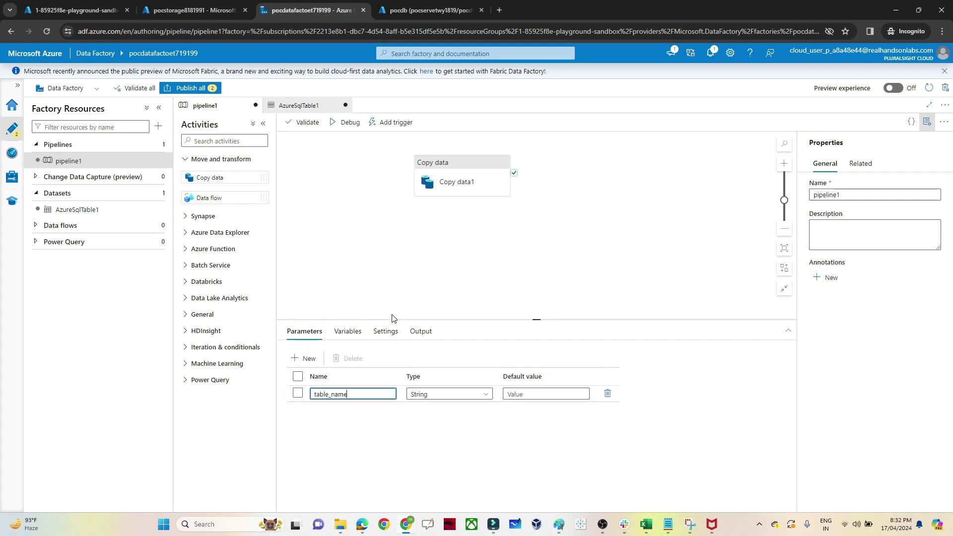
left_click(452, 169)
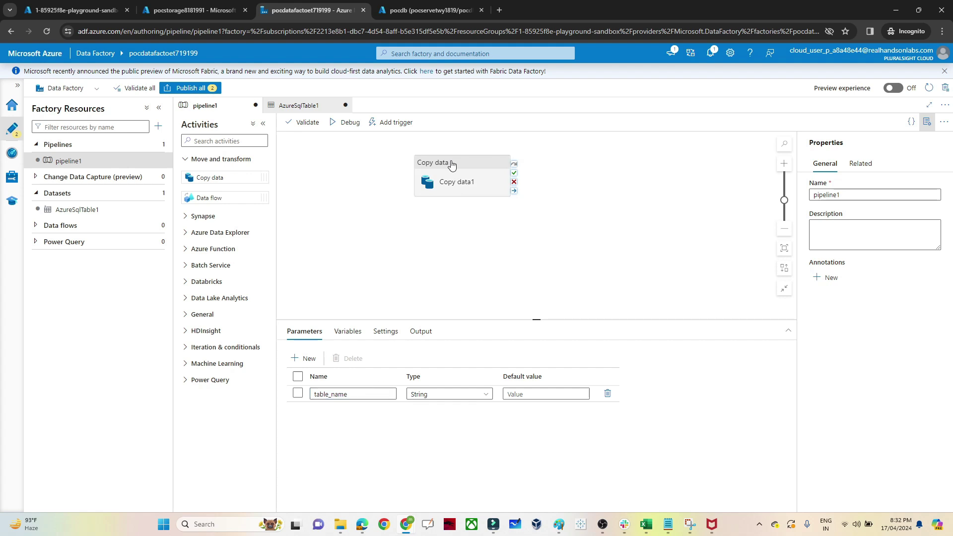
left_click(512, 406)
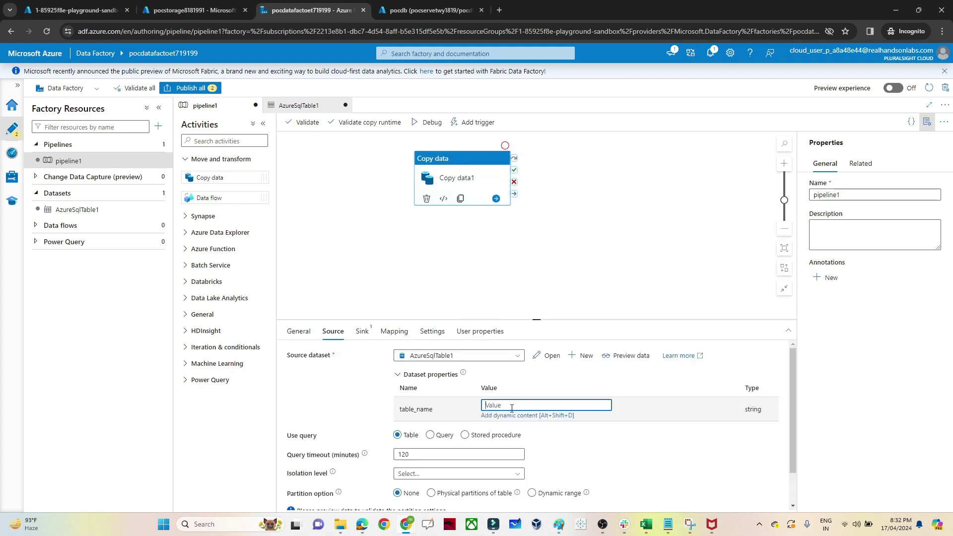
left_click(518, 416)
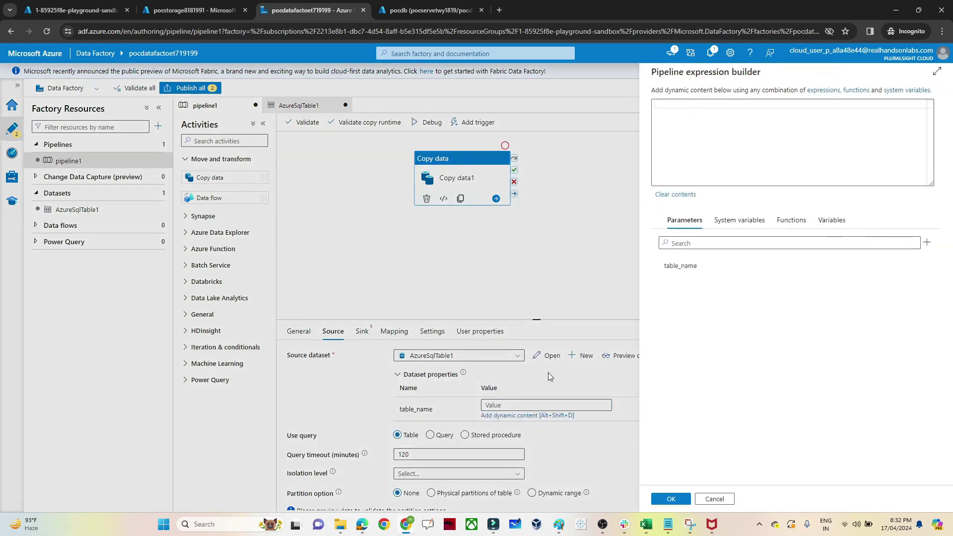
left_click(670, 273)
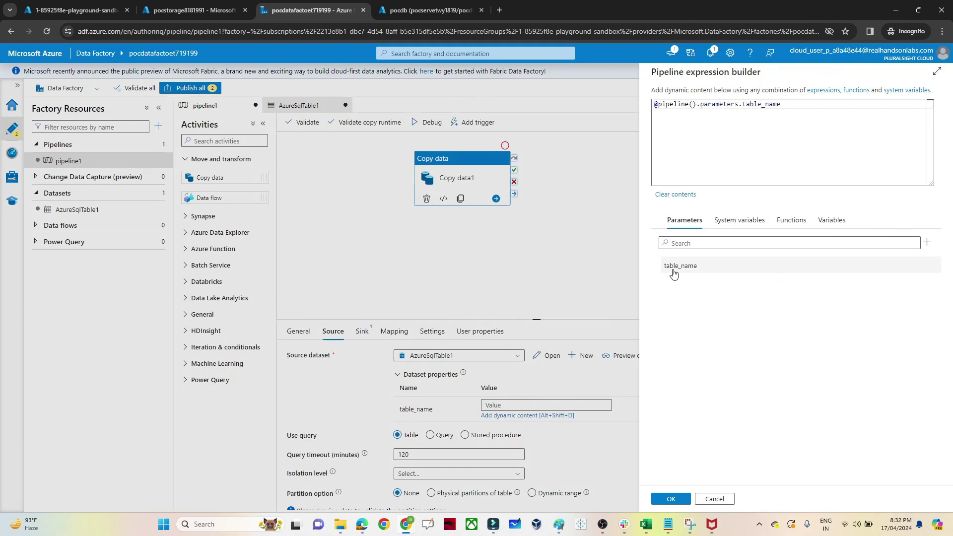
mouse_move(679, 534)
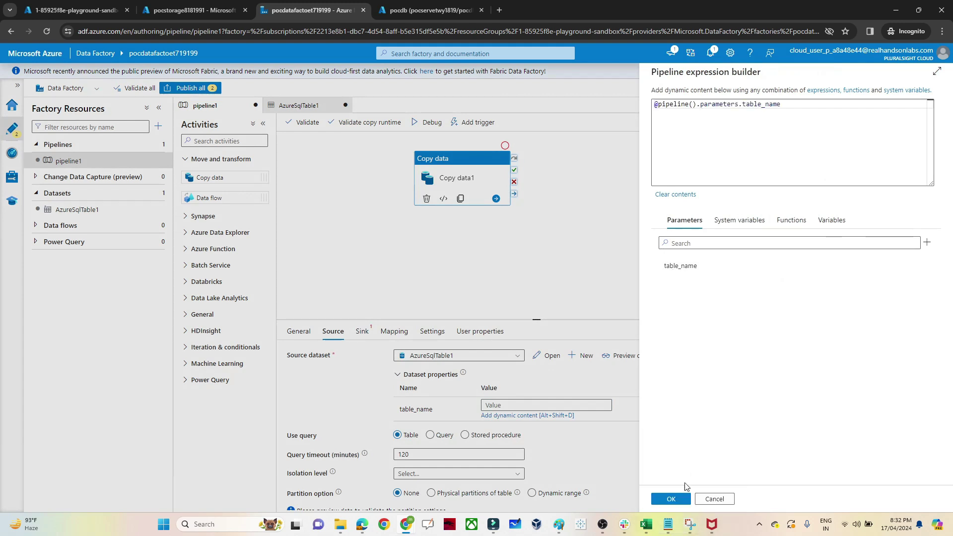
left_click(670, 501)
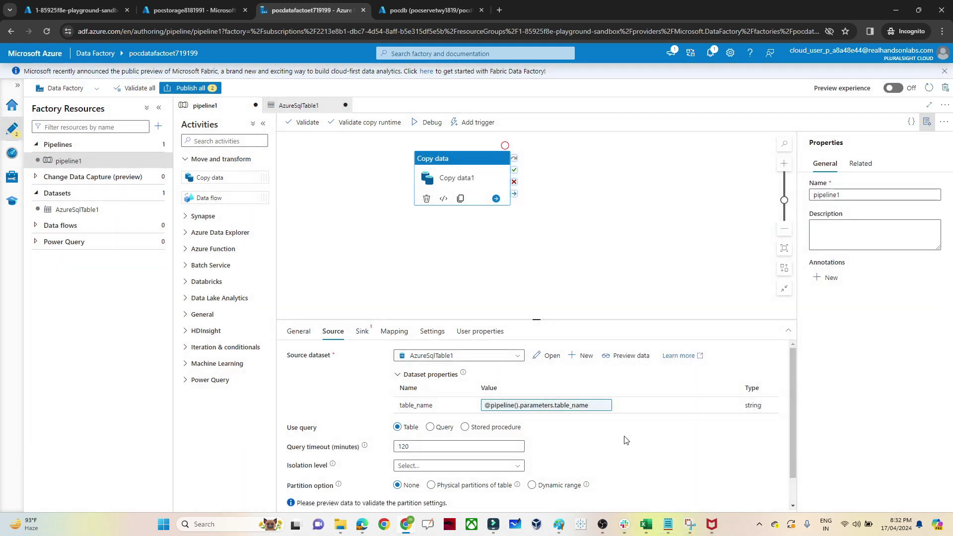
Preview the Copy data1 source data with table_name set to customer and close the preview.
left_click(627, 357)
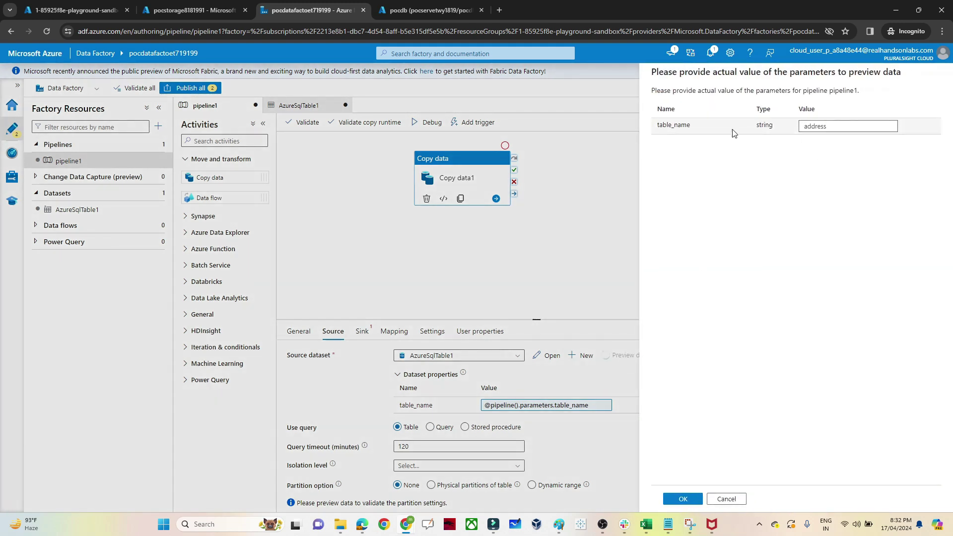
double_click(822, 127)
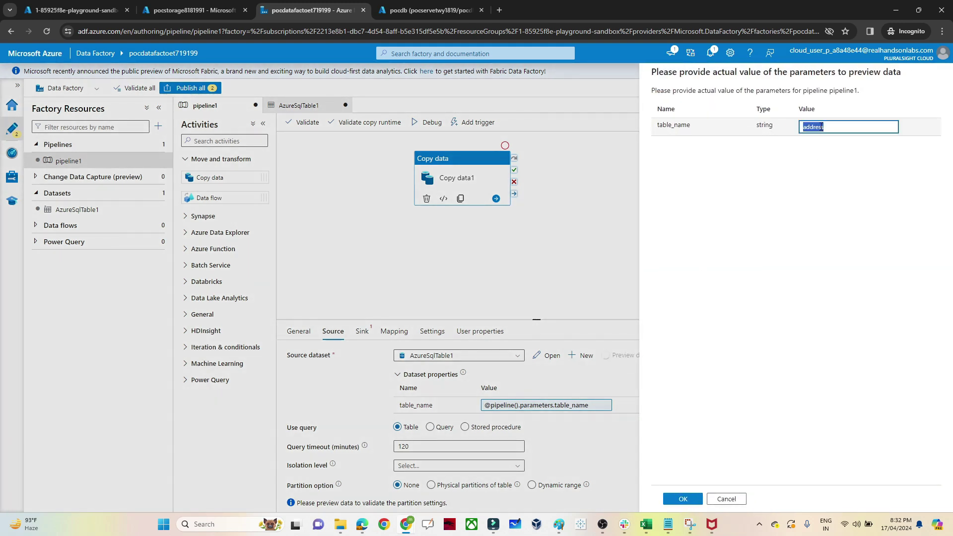
type("customer")
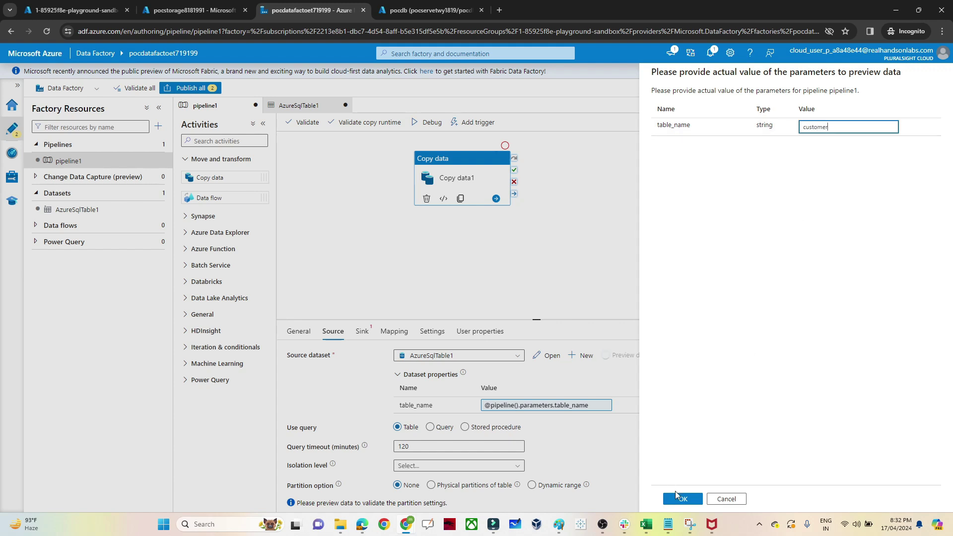
left_click(676, 494)
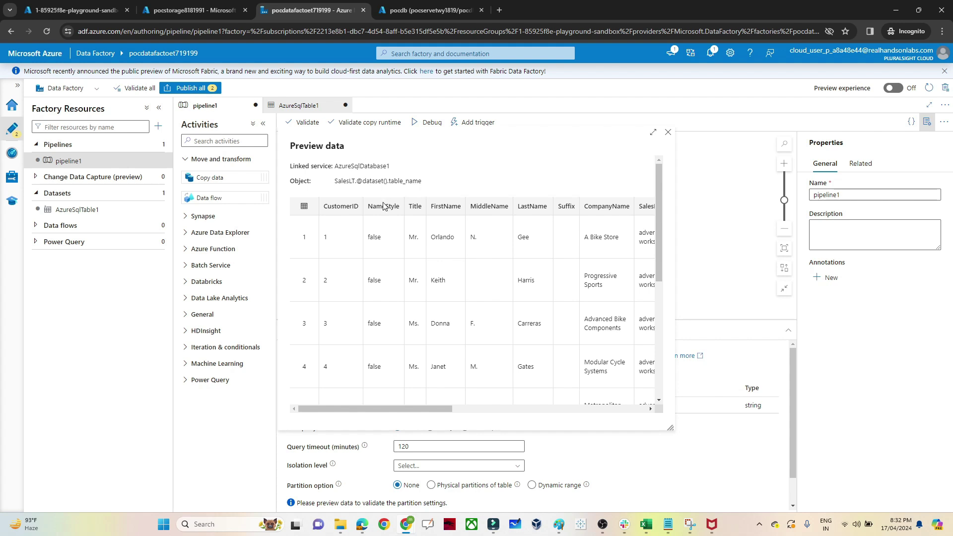
left_click(667, 133)
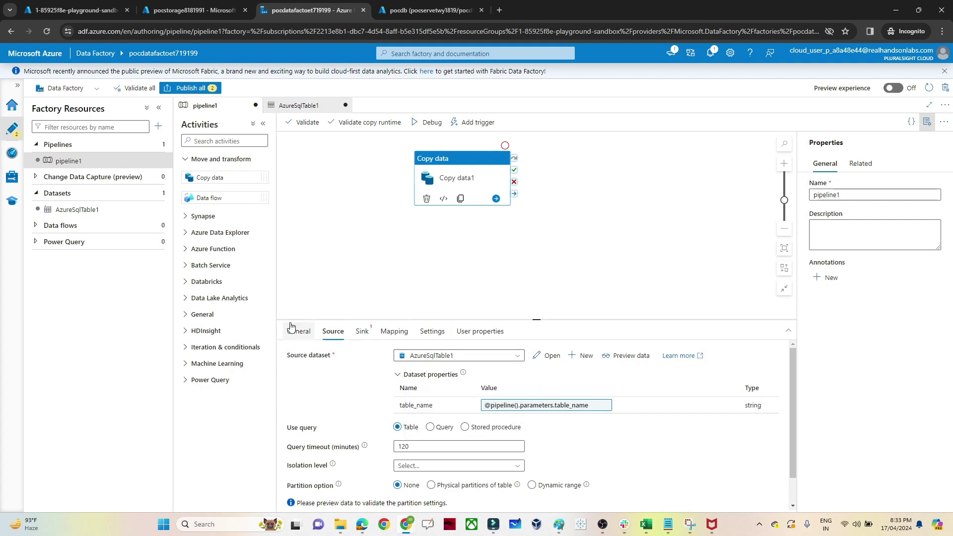
Review how table_name is passed from the pipeline1 parameter through the Copy data1 source to the AzureSqlTable1 parameter and connection.
left_click(80, 210)
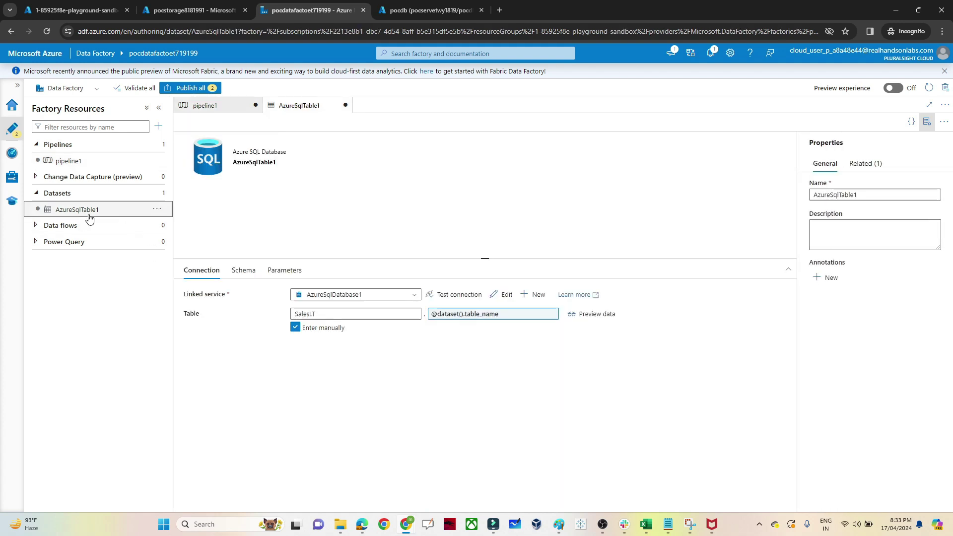
left_click(280, 281)
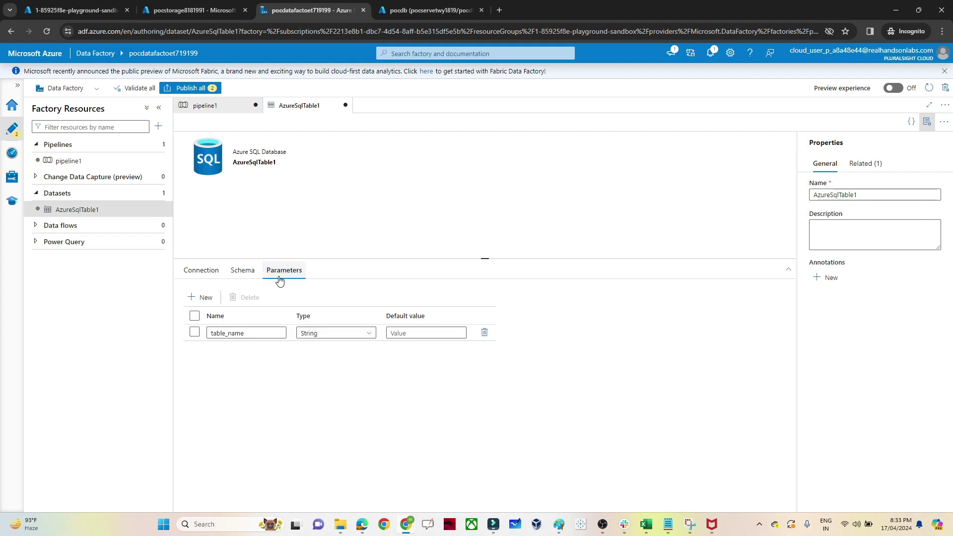
left_click(201, 270)
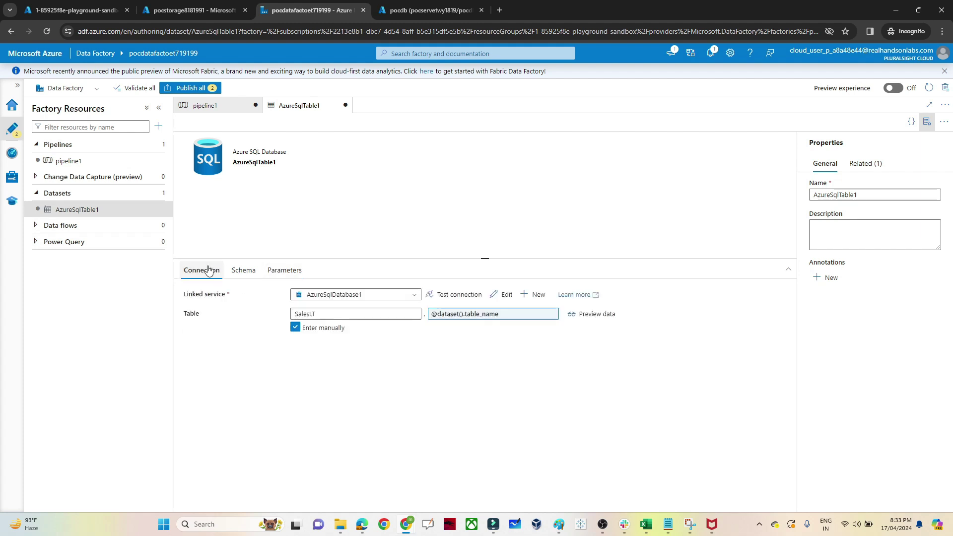
left_click(449, 318)
left_click(68, 161)
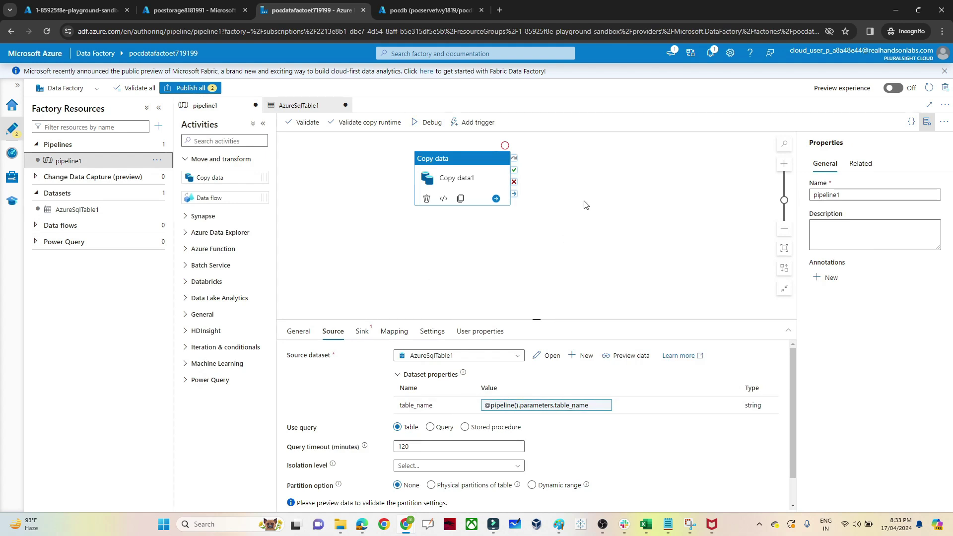
left_click(640, 191)
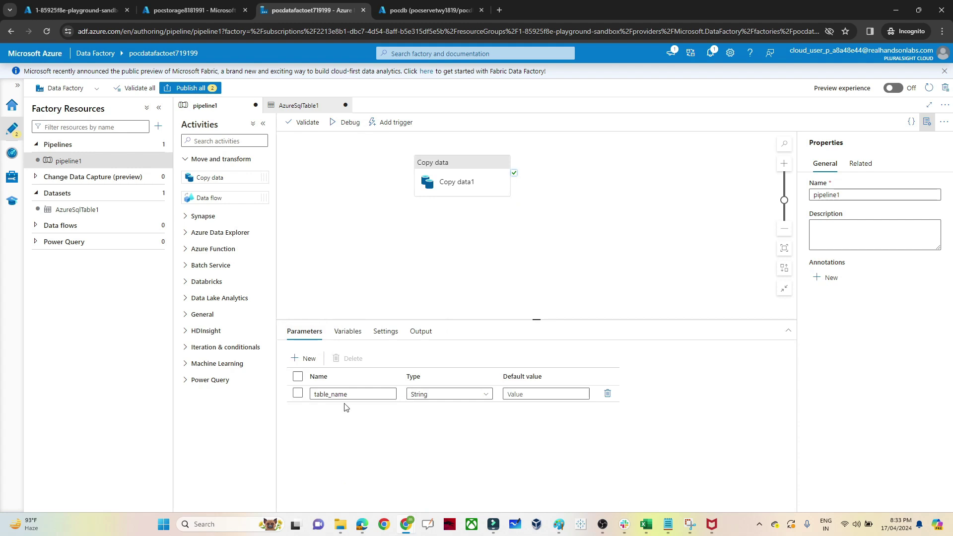
left_click(461, 158)
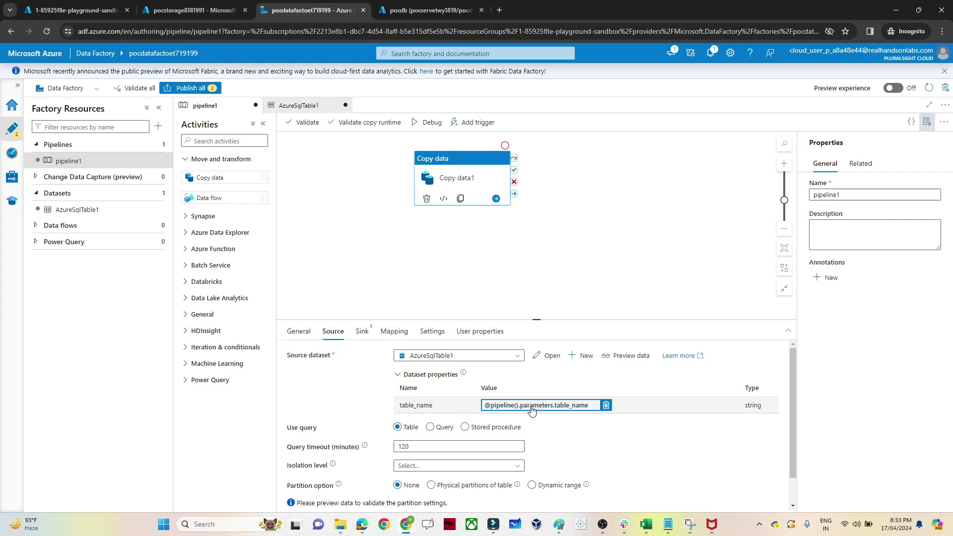
Start a new sink dataset for Copy data1 using Azure Blob Storage with the DelimitedText format.
left_click(364, 336)
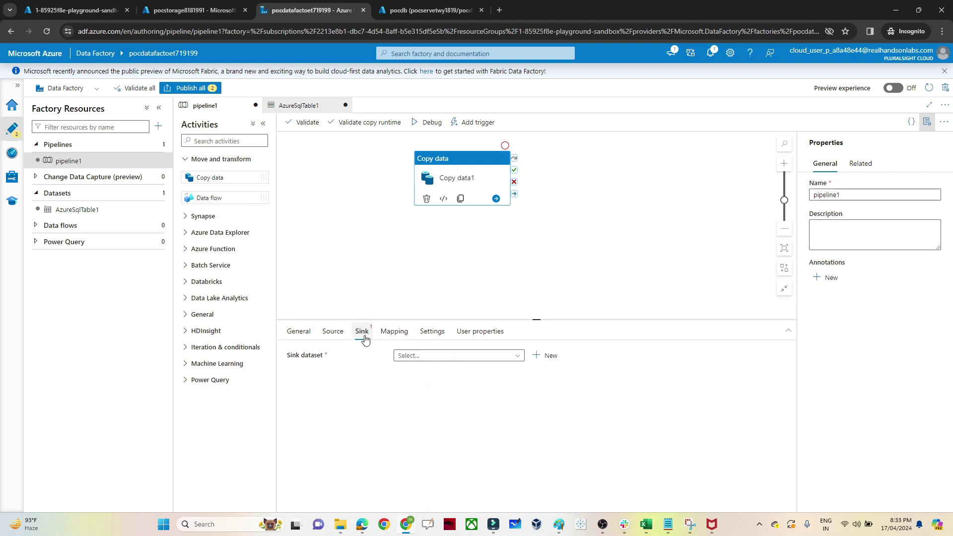
left_click(546, 355)
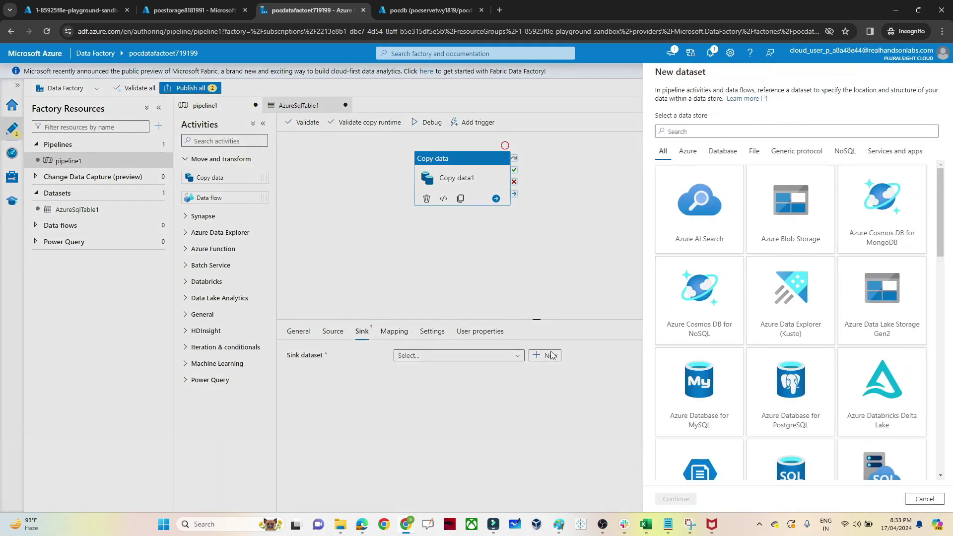
left_click(796, 237)
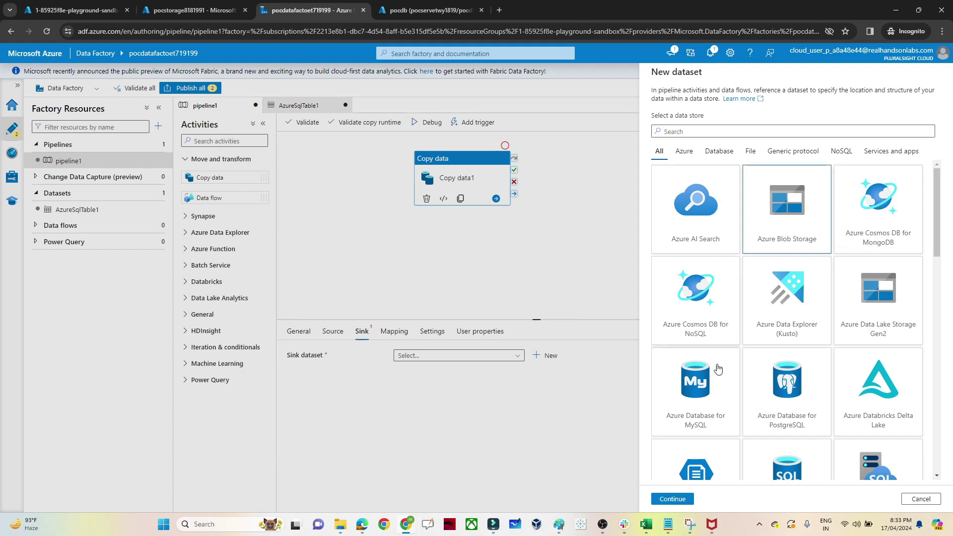
left_click(665, 499)
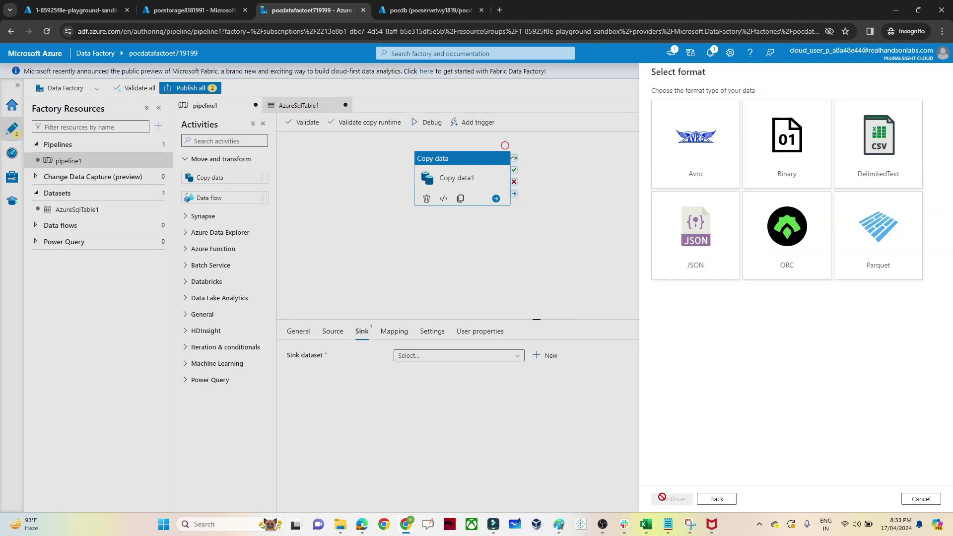
left_click(859, 149)
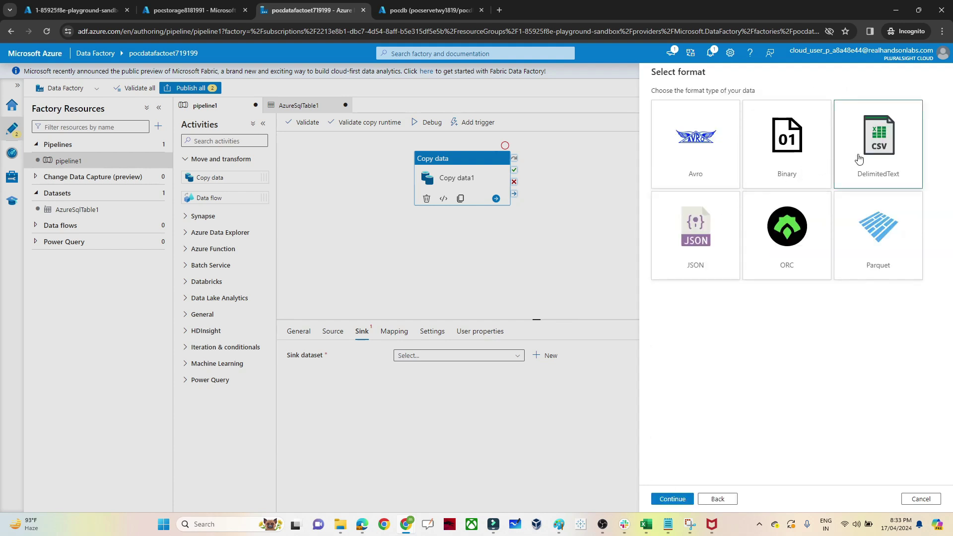
left_click(663, 499)
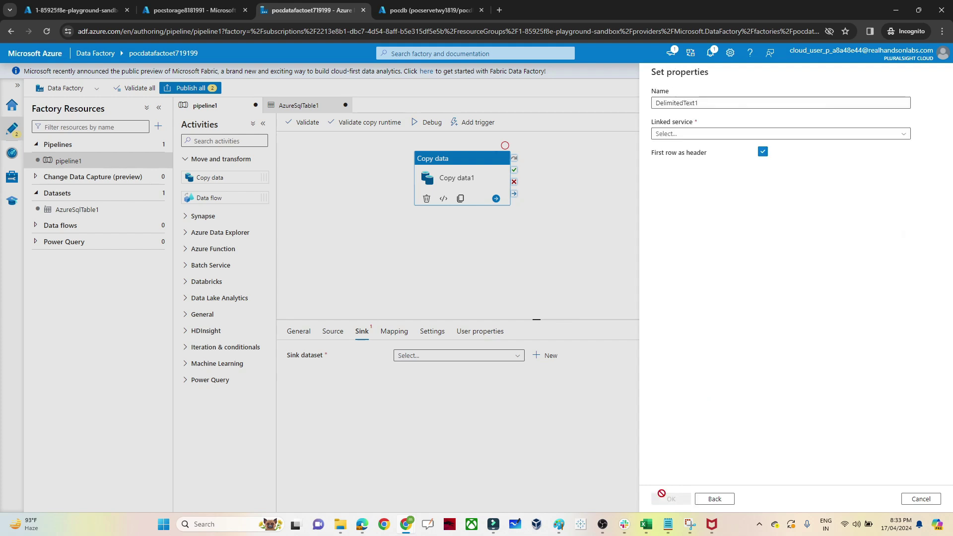
Create a new Azure Blob Storage linked service for the sink dataset using the pocstorage8181991 storage account.
left_click(687, 138)
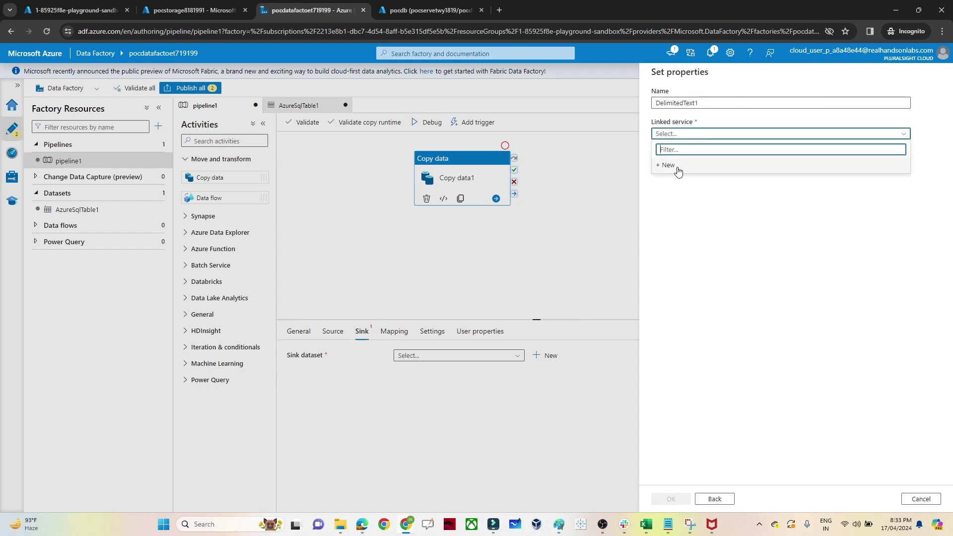
left_click(677, 166)
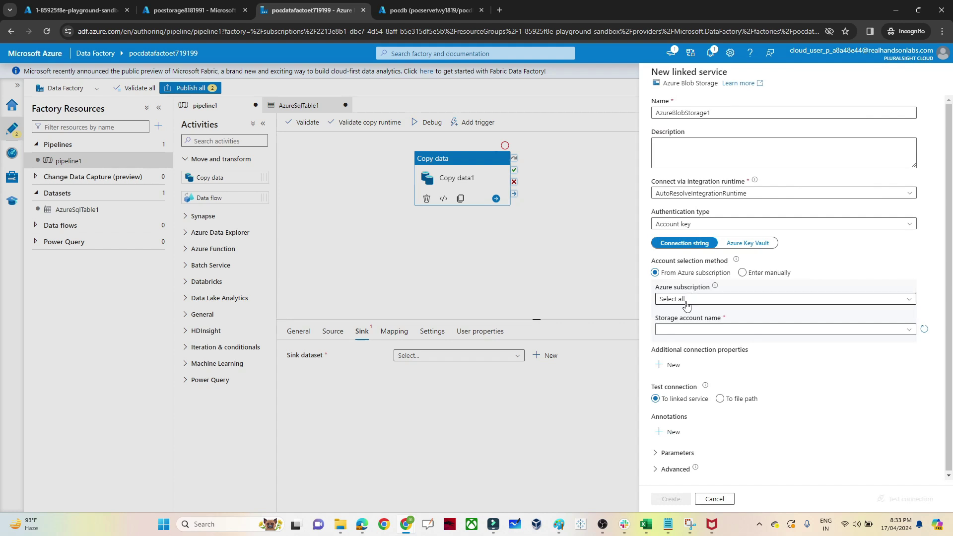
left_click(687, 300)
left_click(675, 324)
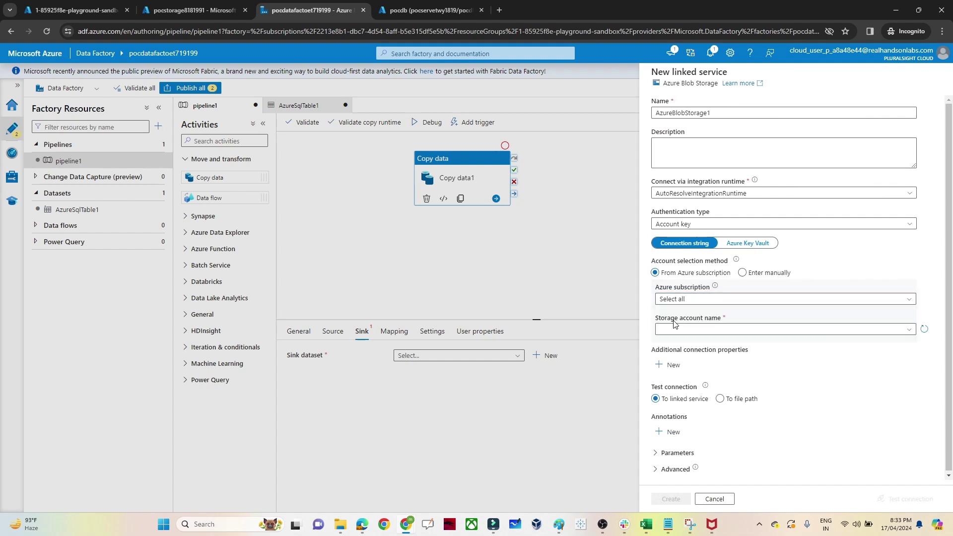
left_click(675, 330)
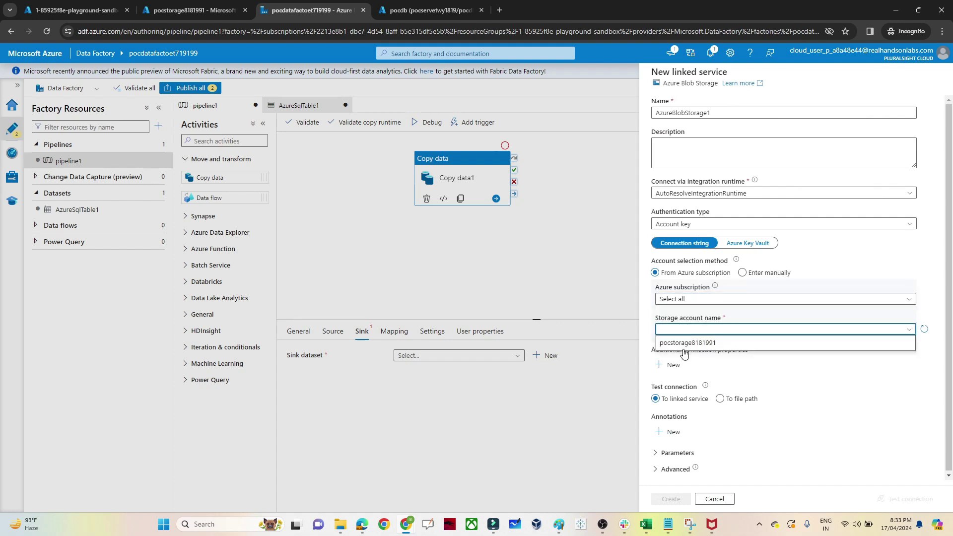
left_click(680, 342)
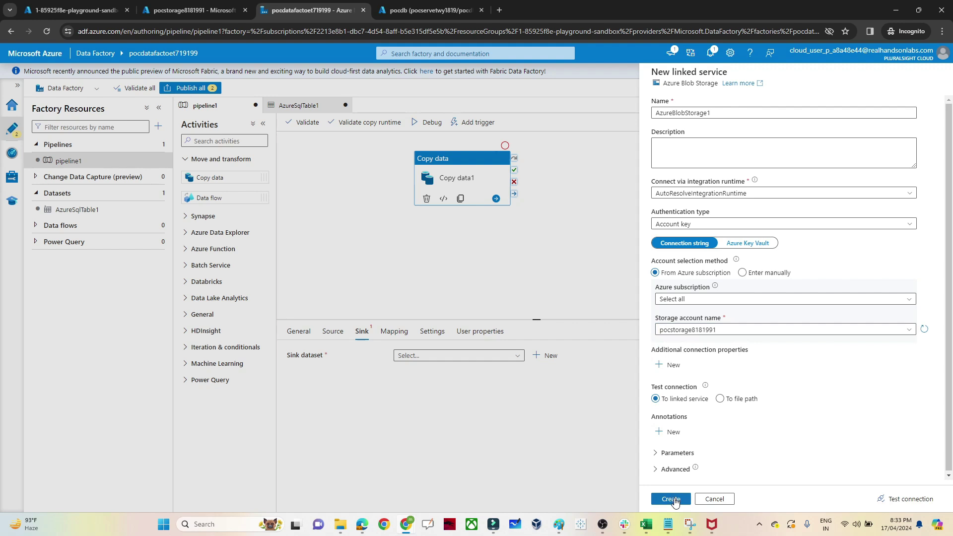
left_click(675, 501)
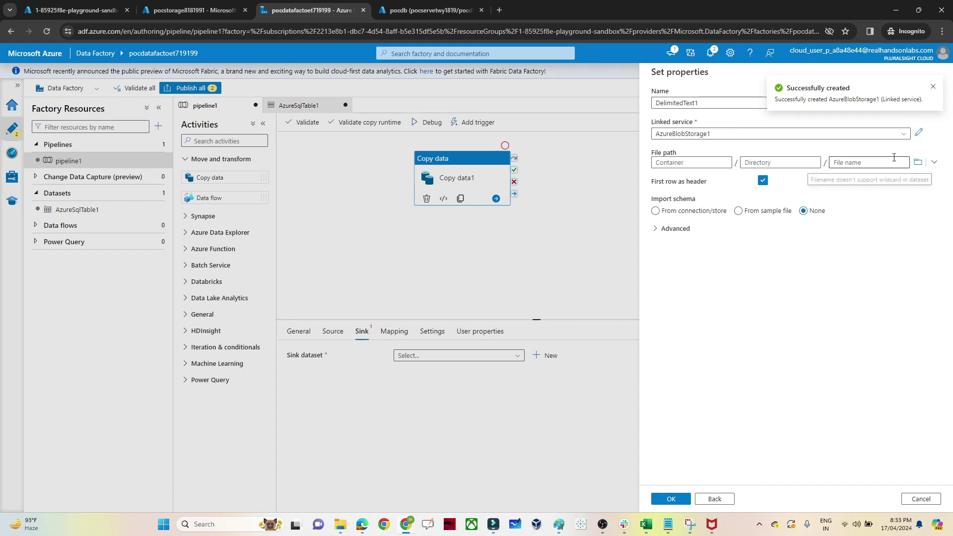
Browse the storage containers without choosing one and create the sink dataset with an empty file path.
left_click(919, 162)
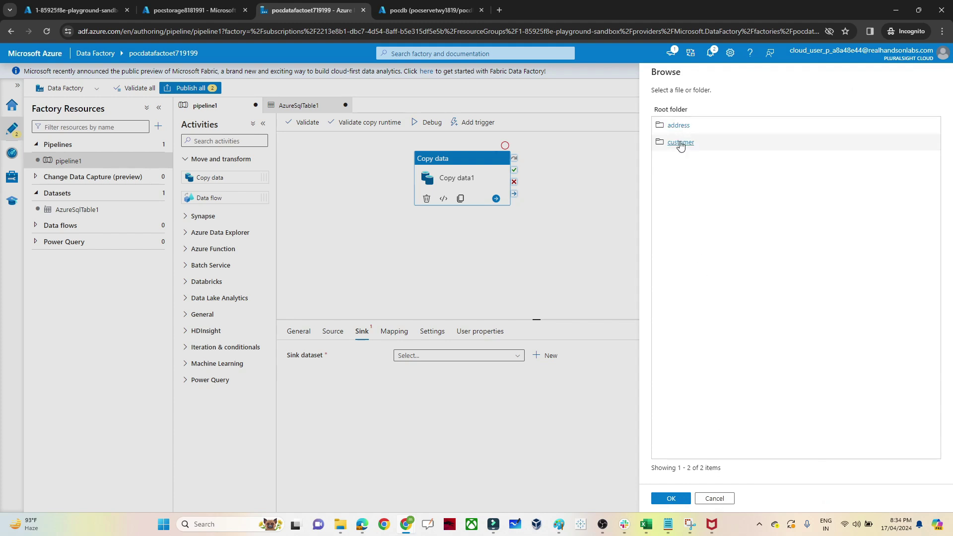
left_click(716, 499)
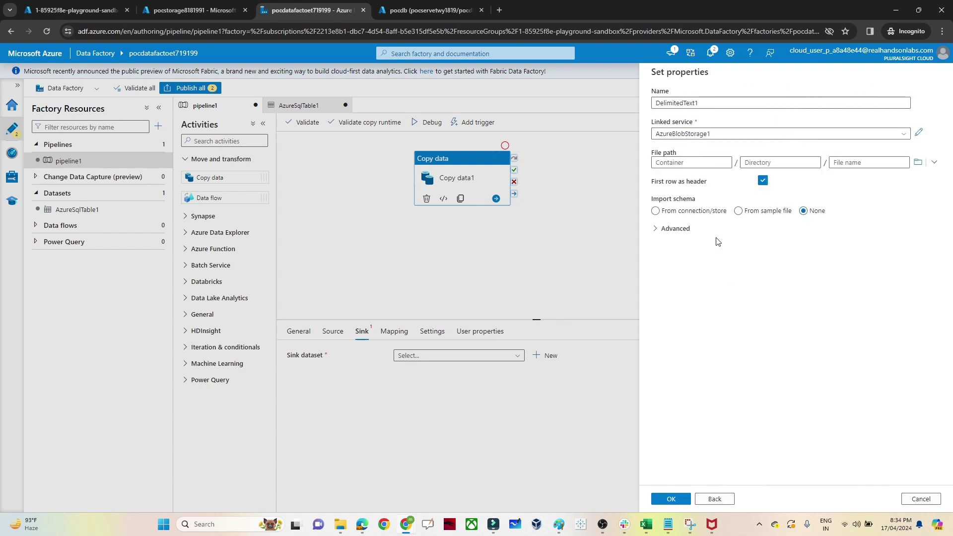
left_click(671, 499)
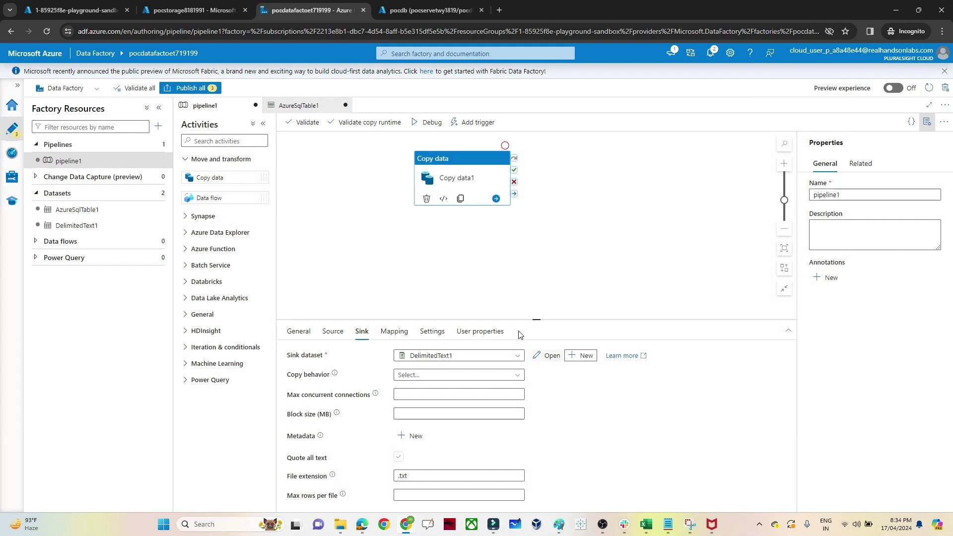
Open the DelimitedText1 dataset and add a String parameter named container_name.
left_click(78, 228)
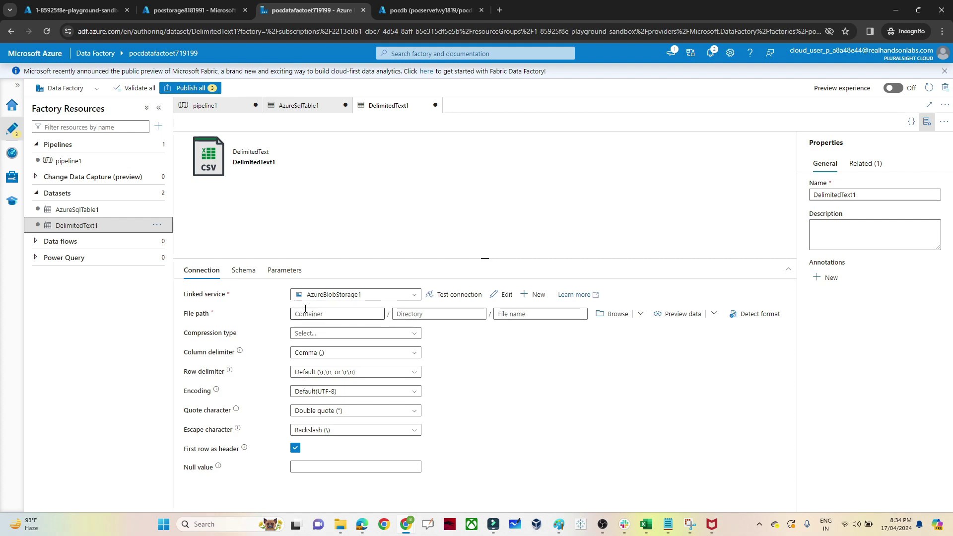
left_click(280, 275)
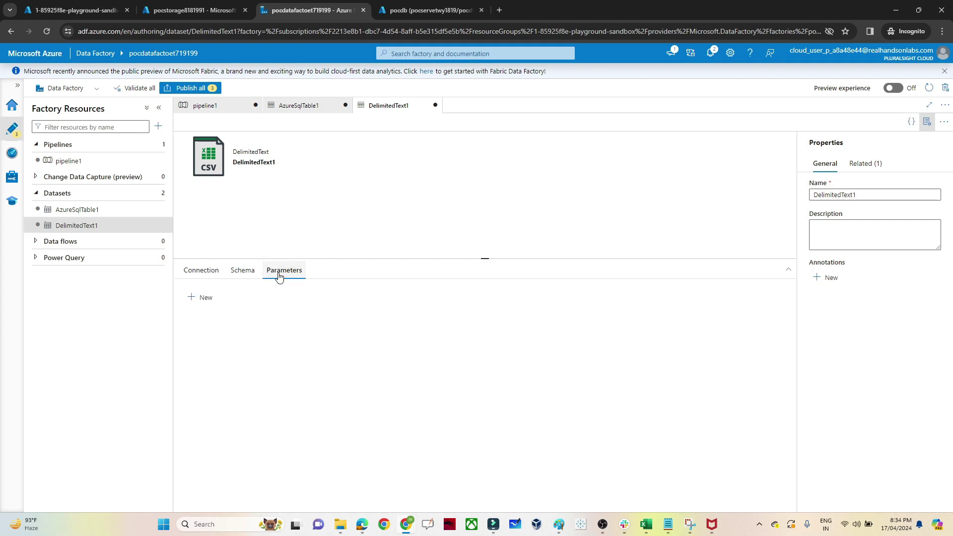
left_click(201, 301)
left_click(233, 334)
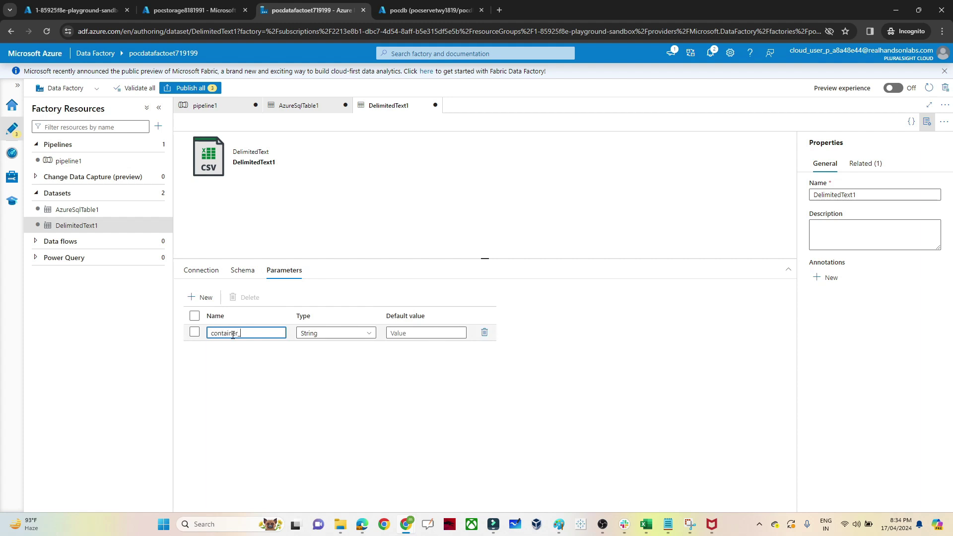
double_click(235, 334)
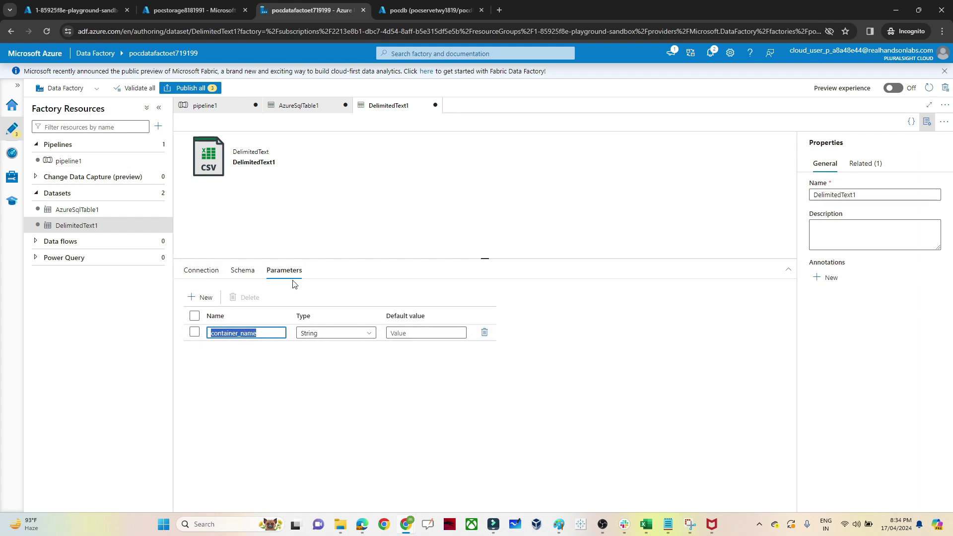
left_click(204, 272)
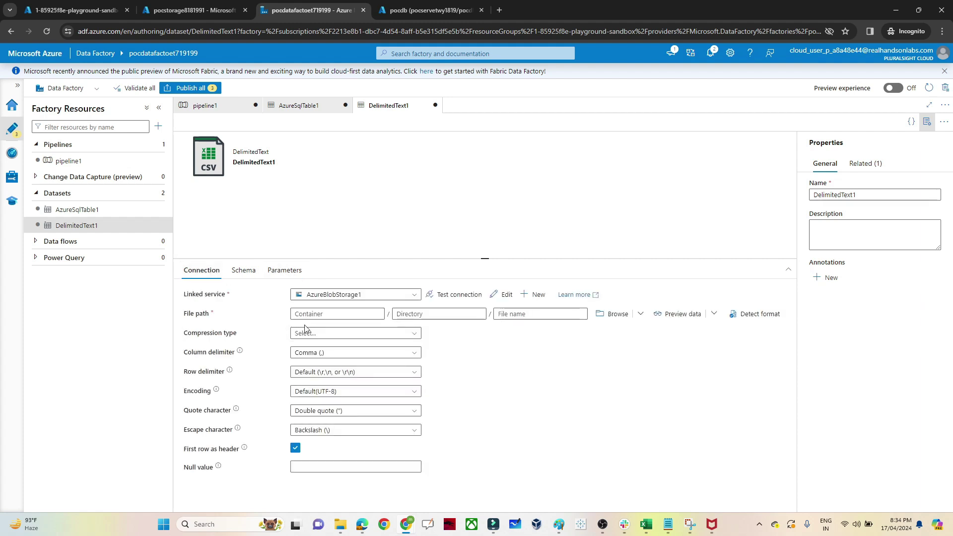
left_click(316, 314)
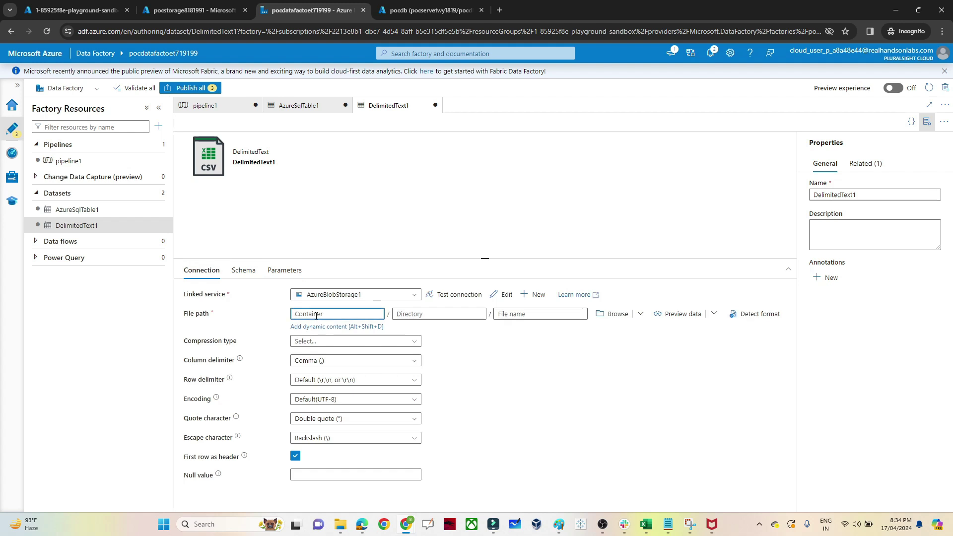
left_click(326, 327)
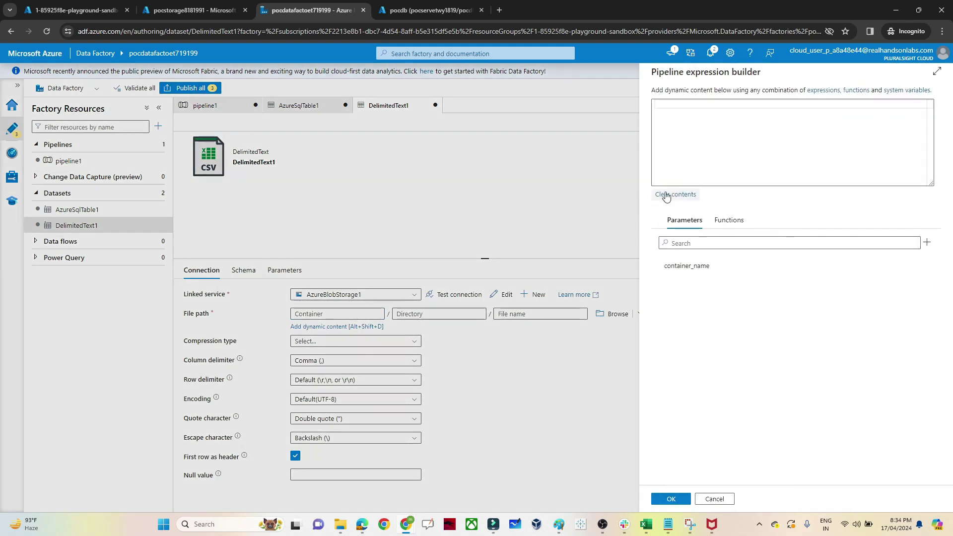
left_click(682, 269)
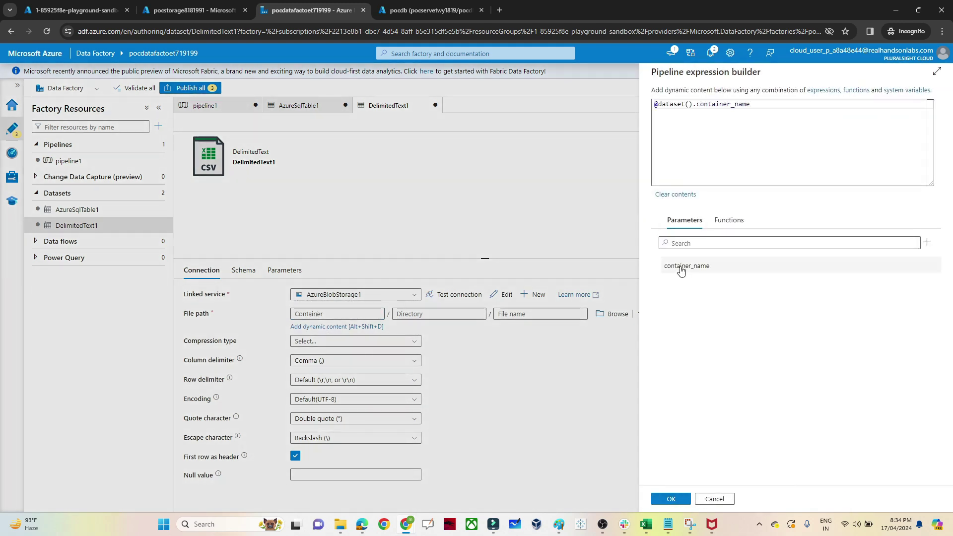
left_click(670, 499)
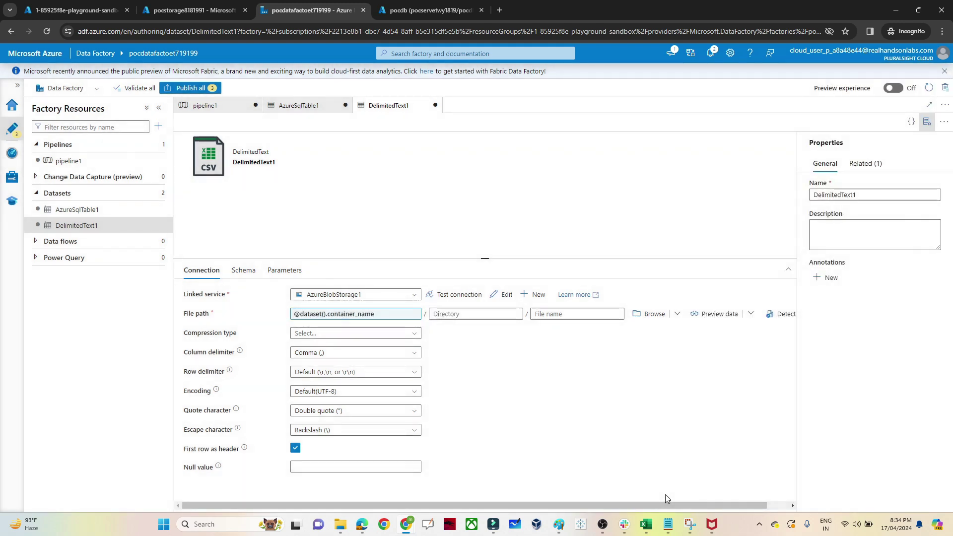
left_click(715, 314)
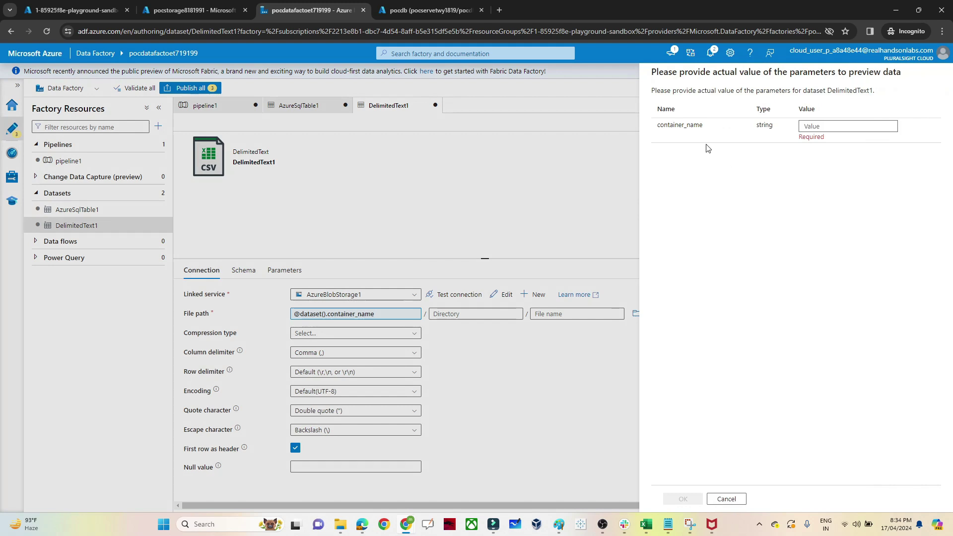
left_click(727, 499)
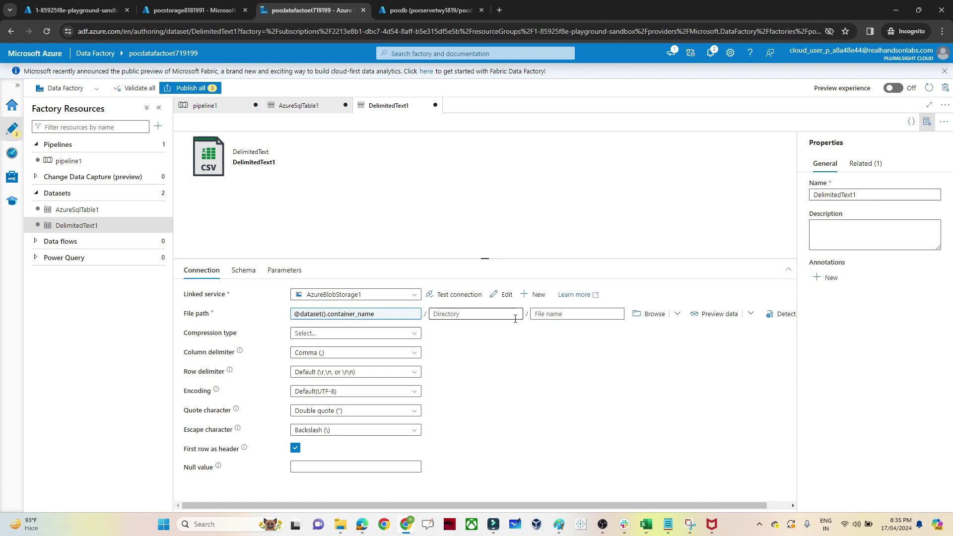
Return to pipeline1 and add a second pipeline-level String parameter named container_name.
left_click(69, 162)
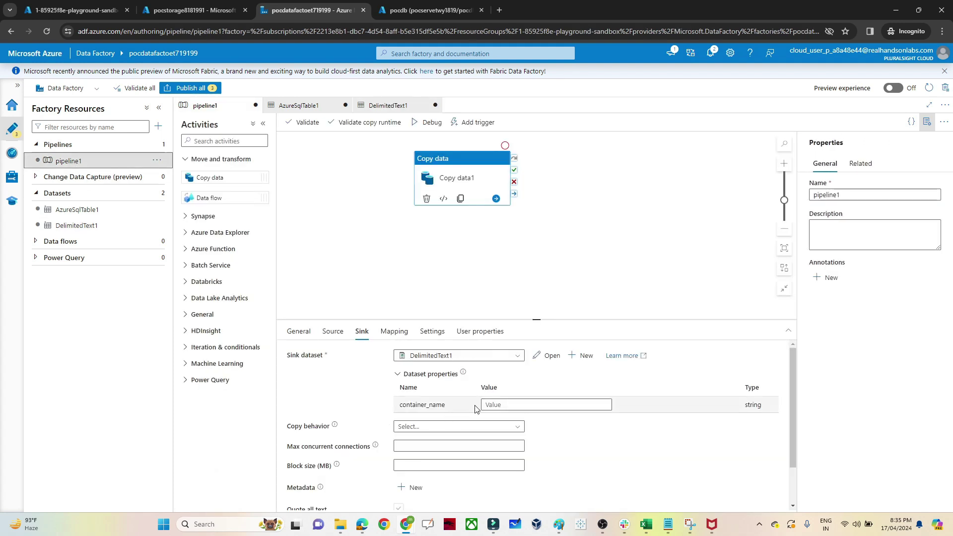
left_click(495, 405)
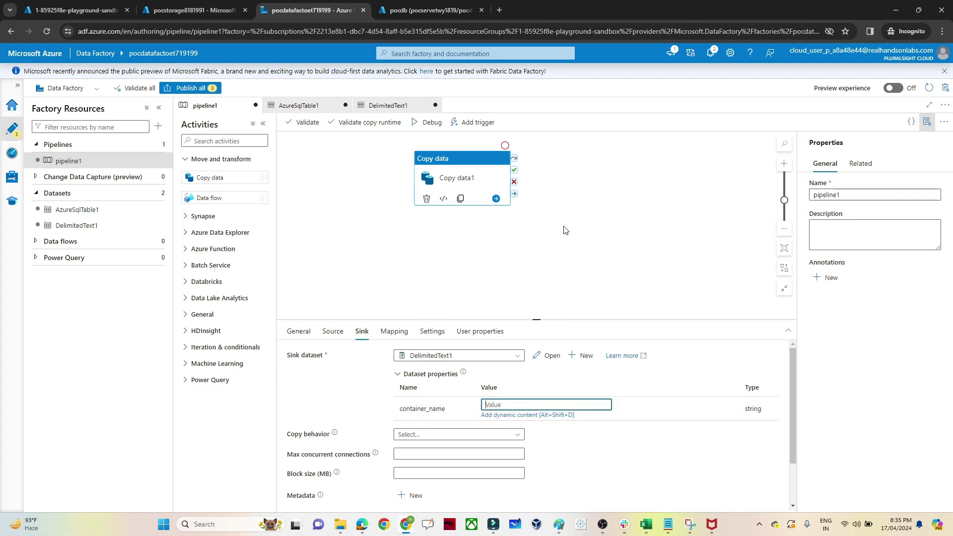
left_click(645, 180)
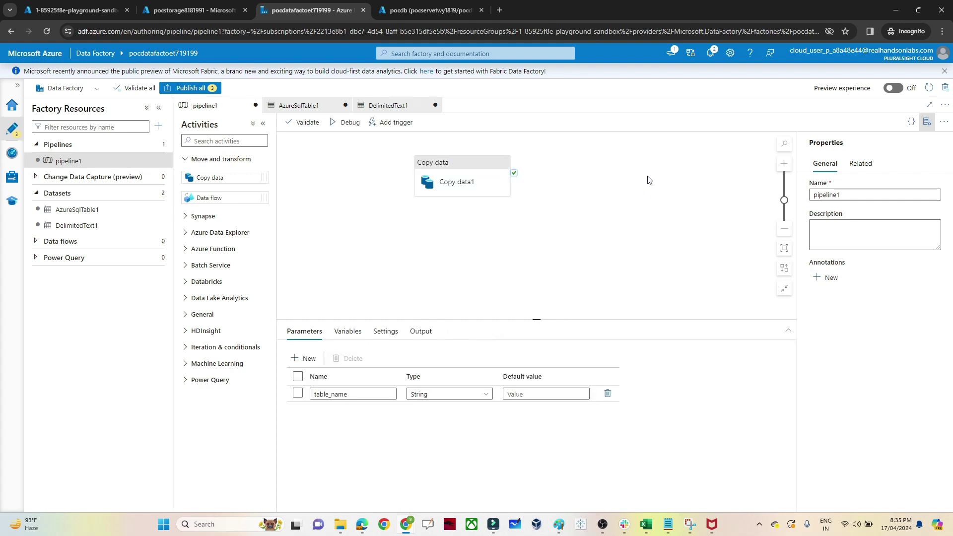
left_click(304, 358)
left_click(316, 409)
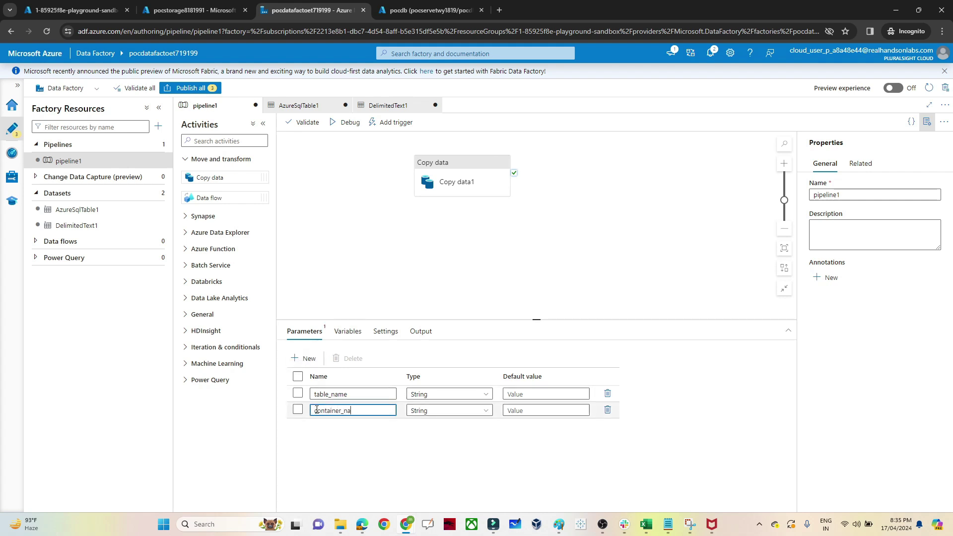
left_click(454, 165)
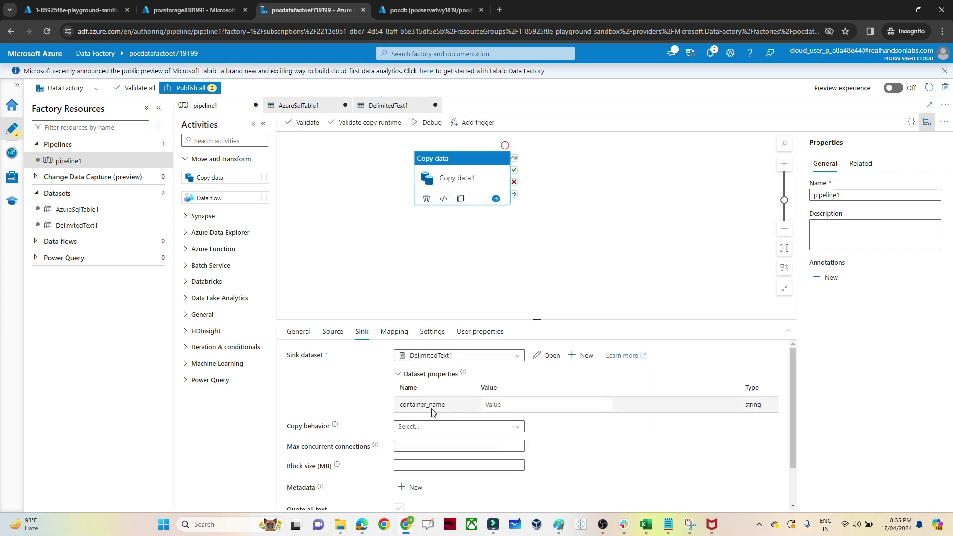
left_click(505, 406)
left_click(517, 415)
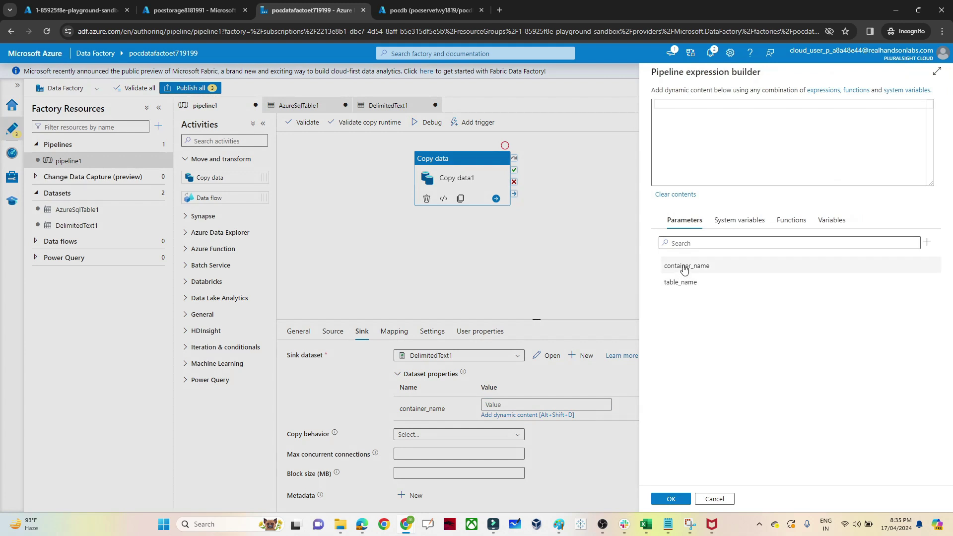
left_click(684, 267)
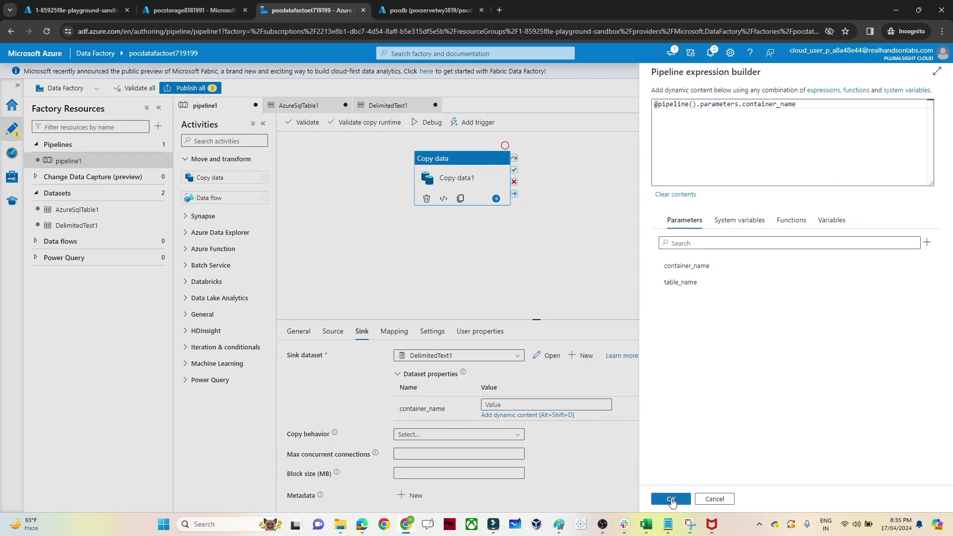
left_click(671, 500)
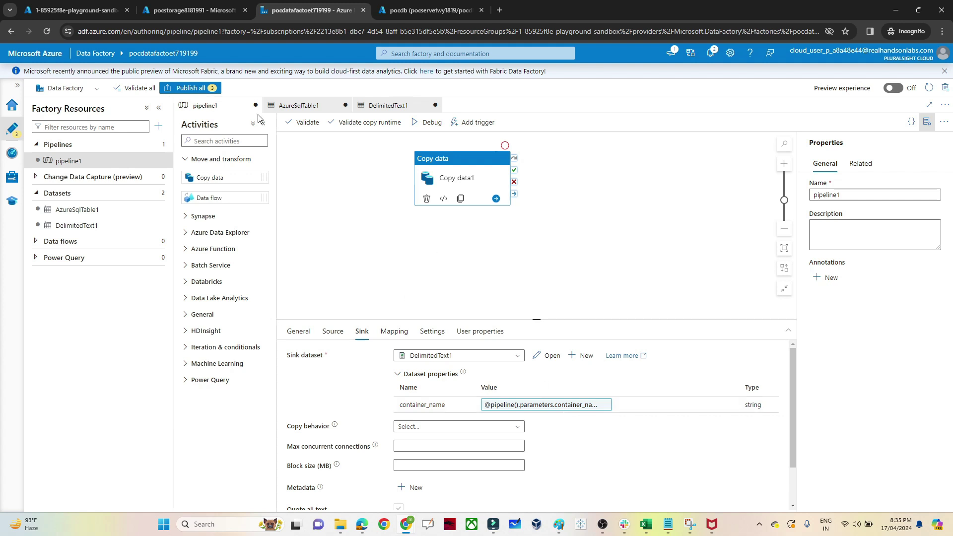
Publish all pending changes to the live environment and open an immediate trigger run of pipeline1.
left_click(204, 92)
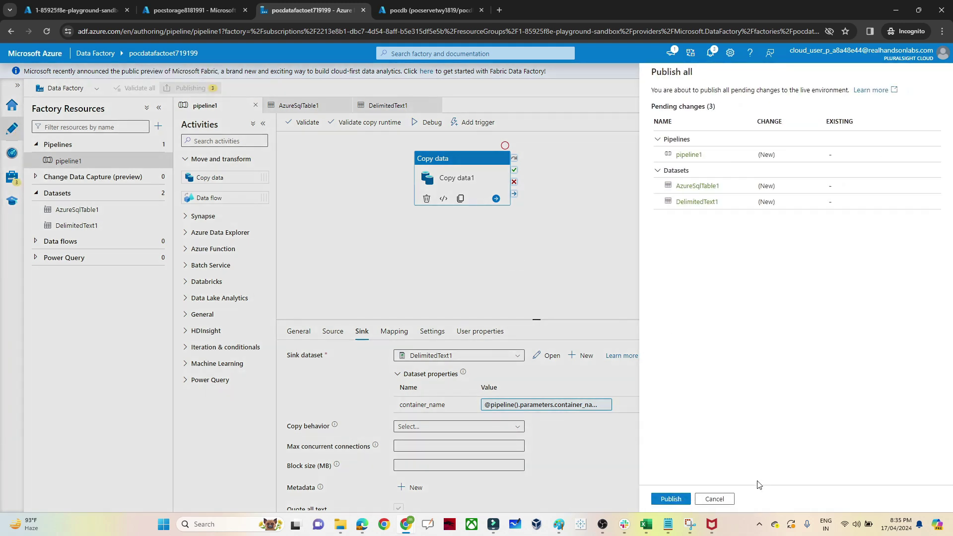
left_click(674, 500)
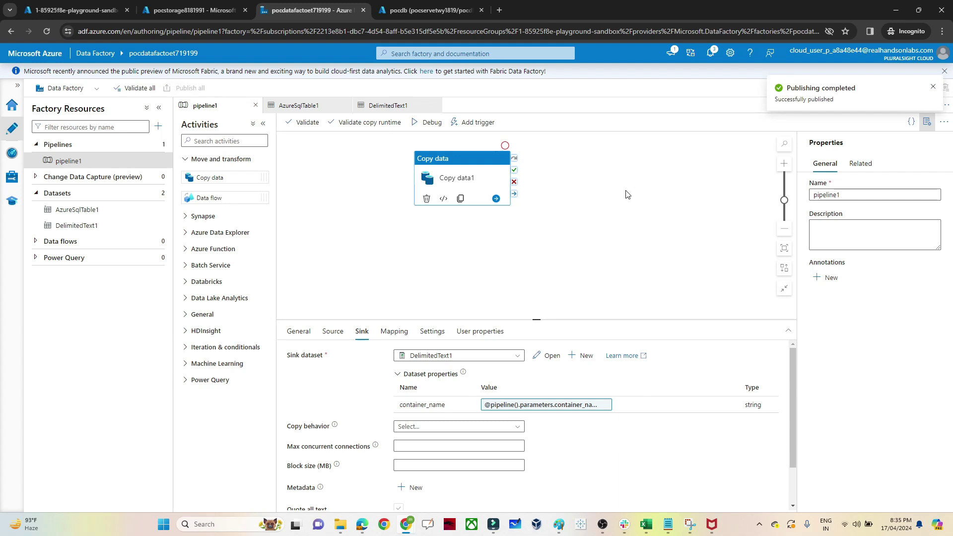
left_click(477, 123)
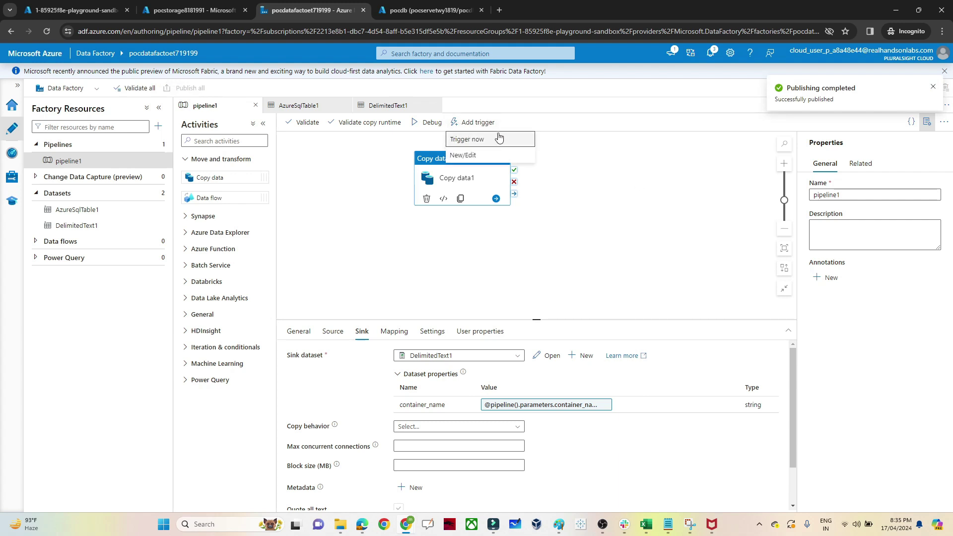
left_click(497, 138)
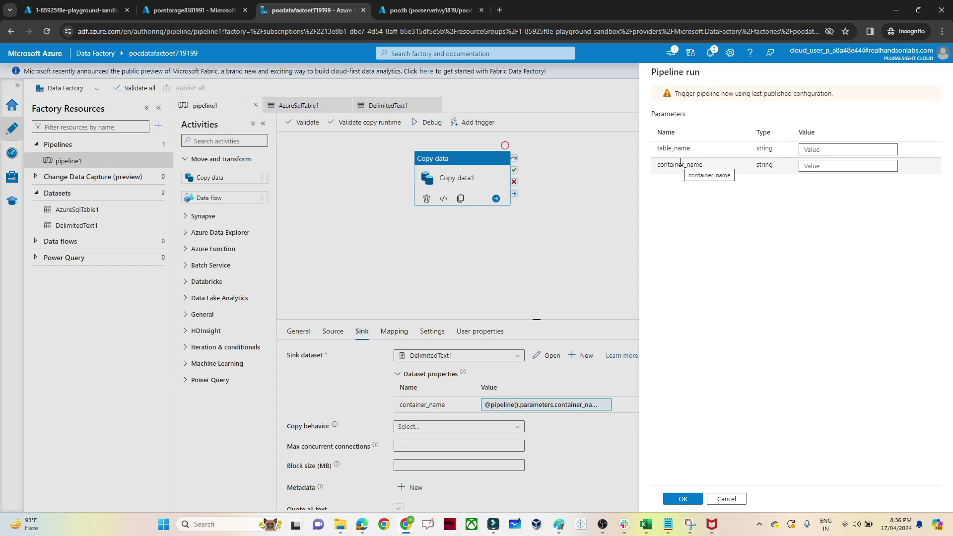
Set both the table_name and container_name parameters of the pipeline run to customer.
left_click(805, 148)
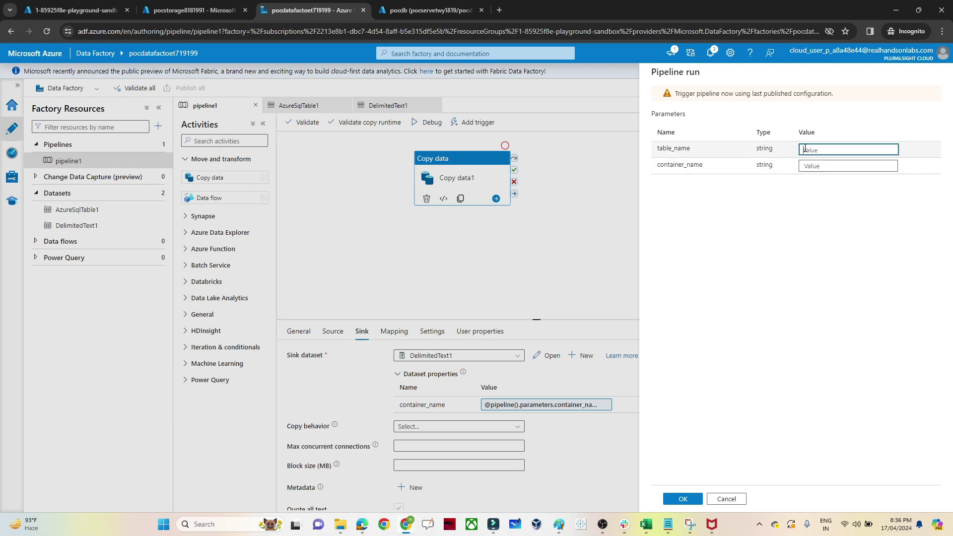
type("customer")
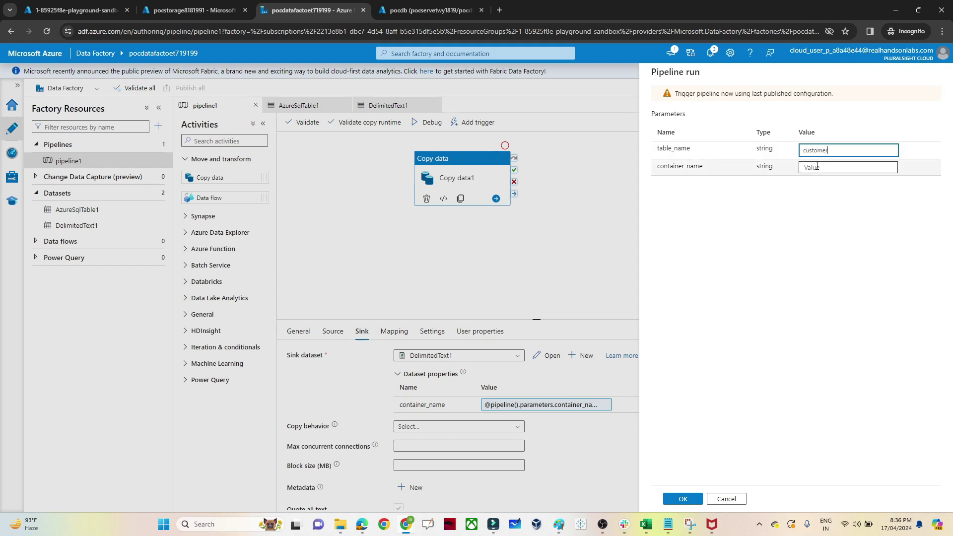
left_click(817, 166)
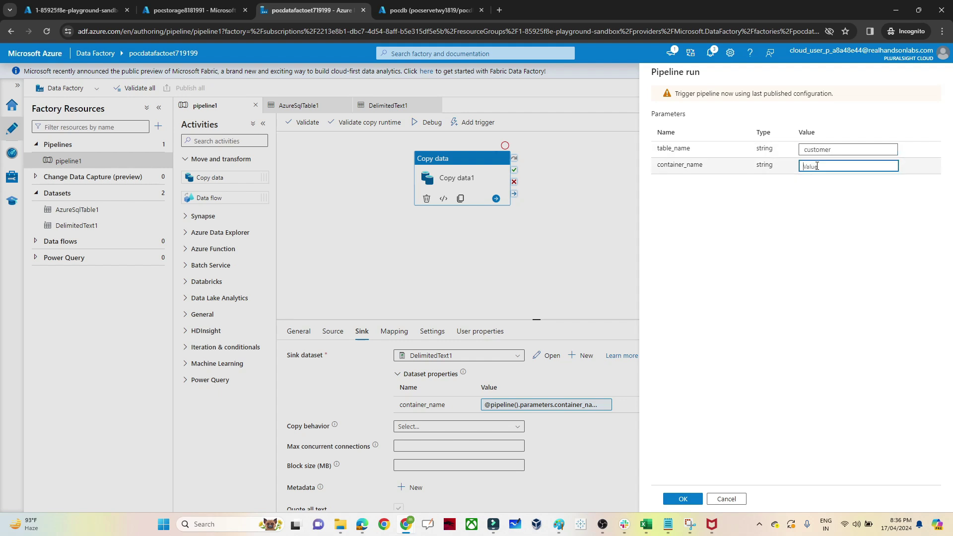
type("cus")
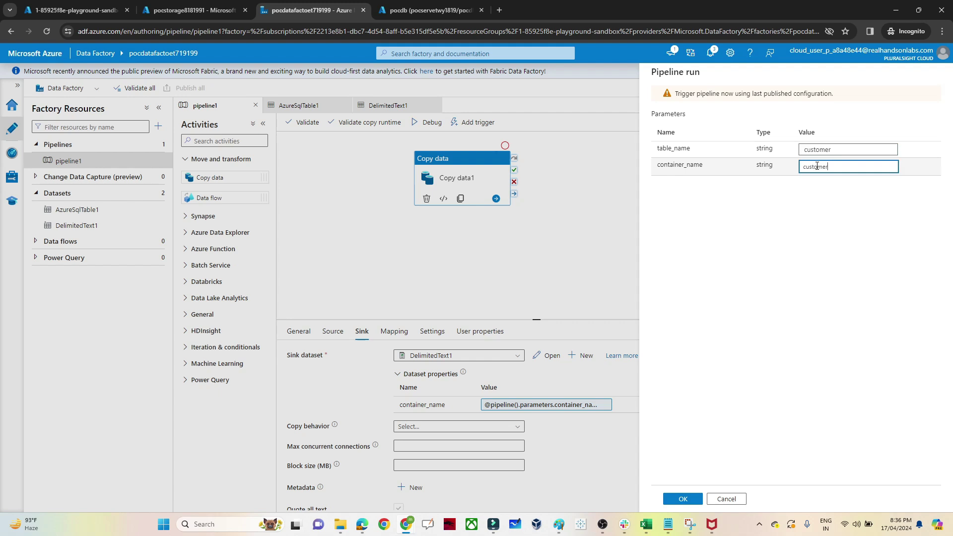
type("tomer")
Check the parameter values against the storage containers and the pocdb tables, and start the pipeline run.
left_click(205, 5)
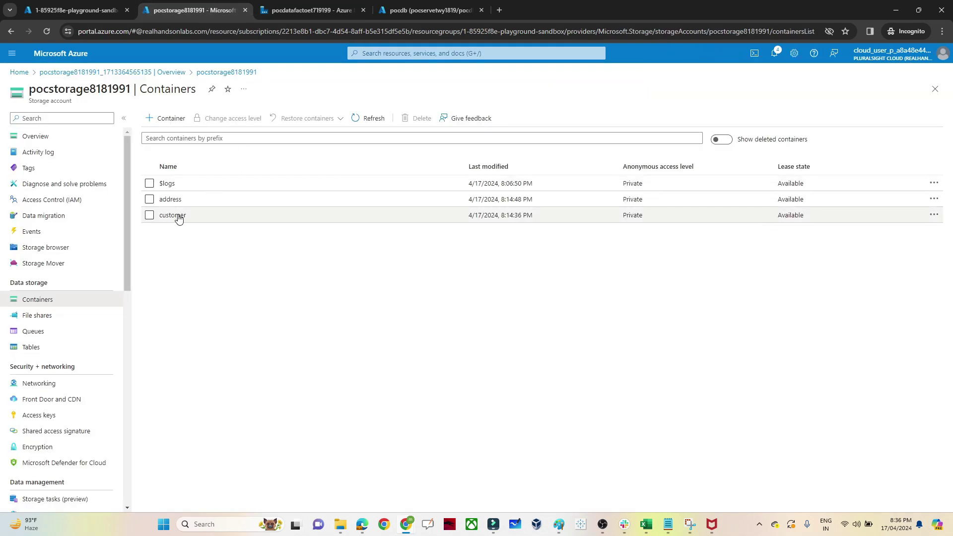
left_click(311, 10)
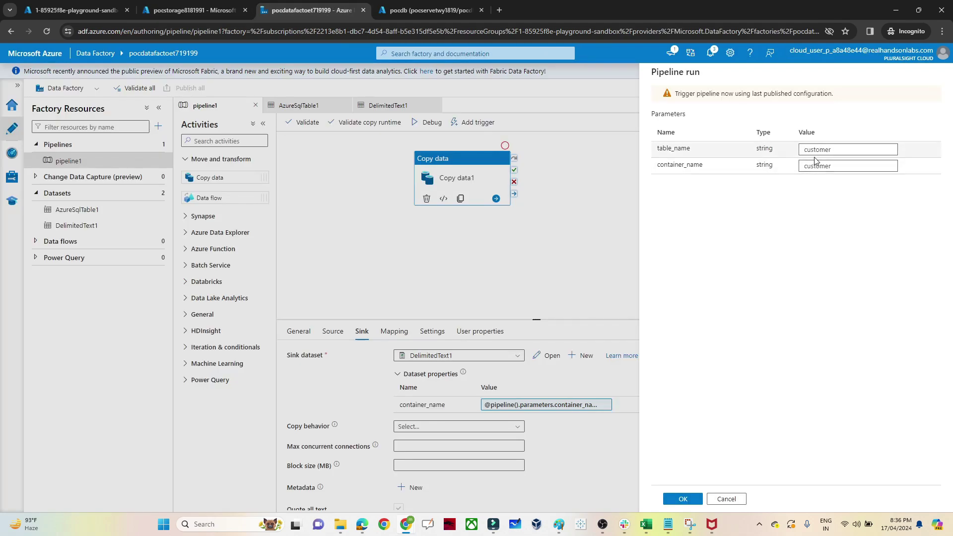
left_click(405, 7)
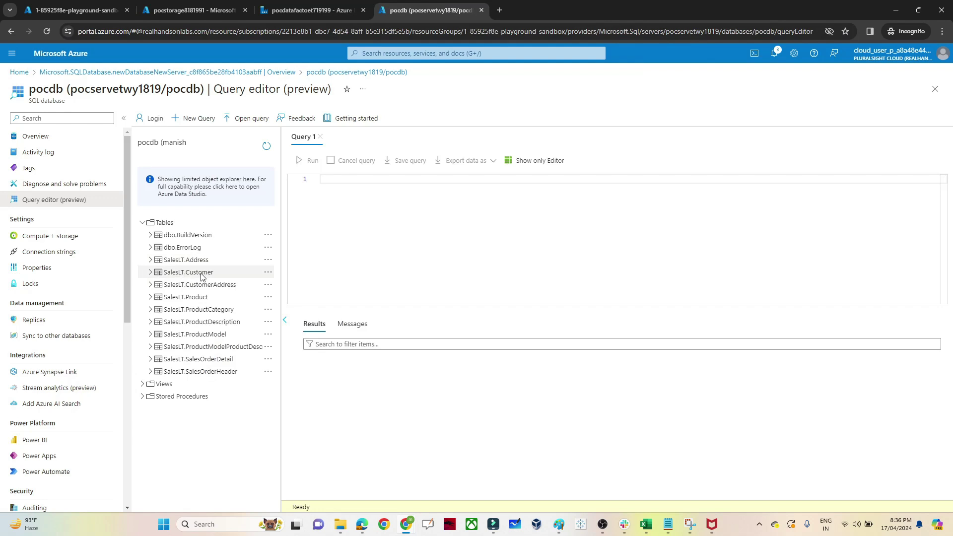
left_click(191, 9)
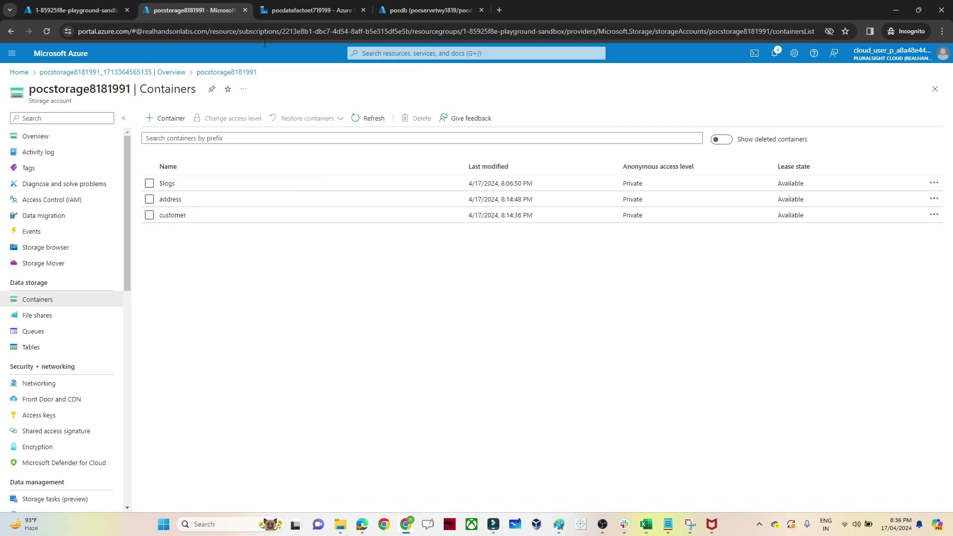
left_click(308, 5)
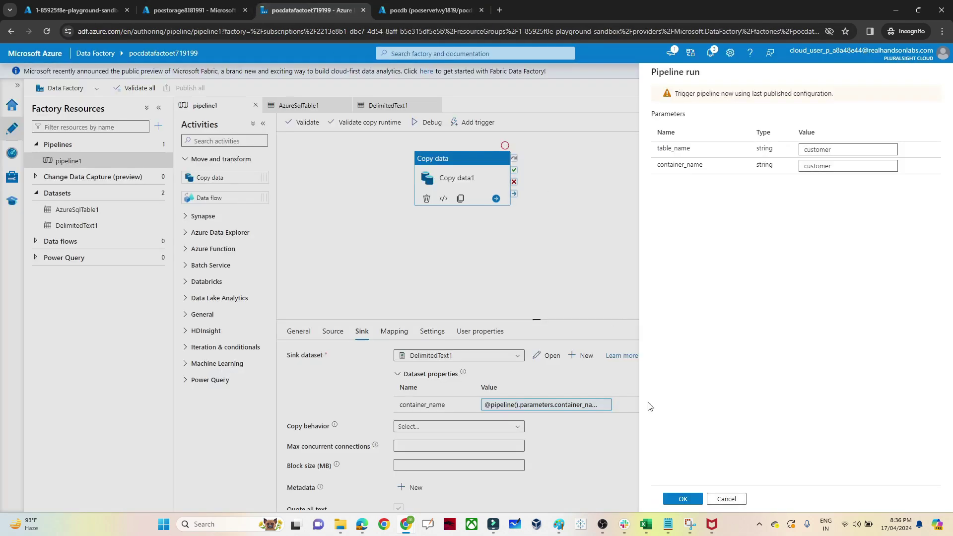
left_click(684, 499)
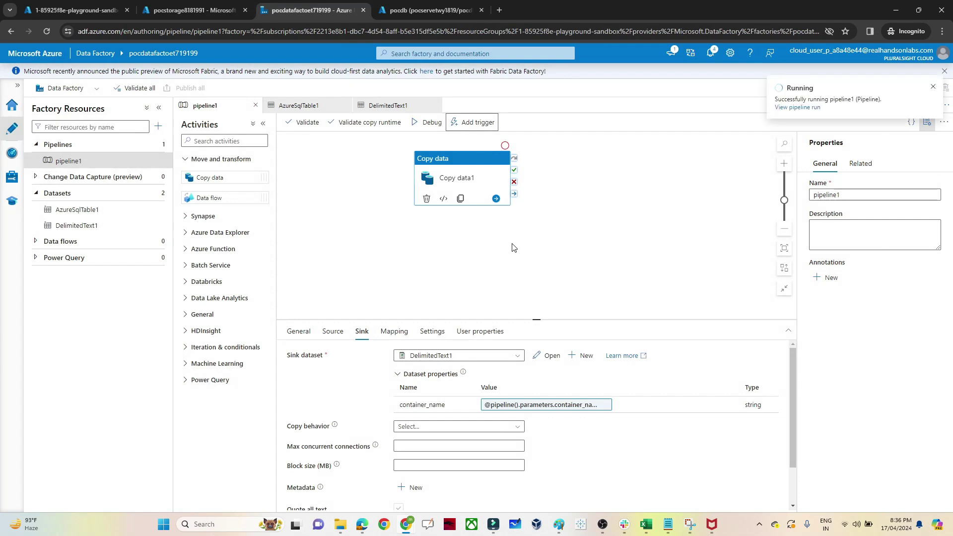
Check the refreshed run status in monitoring and view the contents of SalesLT.customer.txt in the customer container, returning to the container list.
left_click(12, 158)
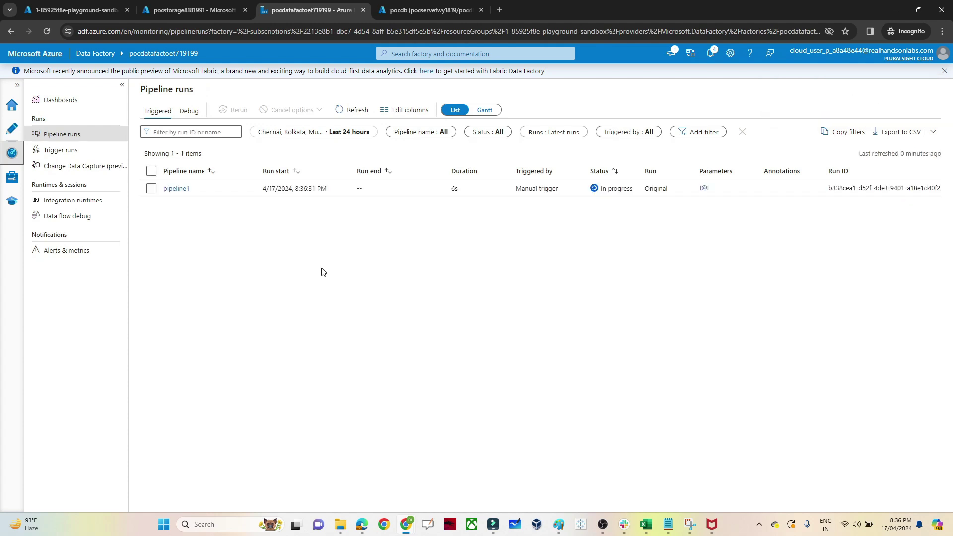
left_click(353, 112)
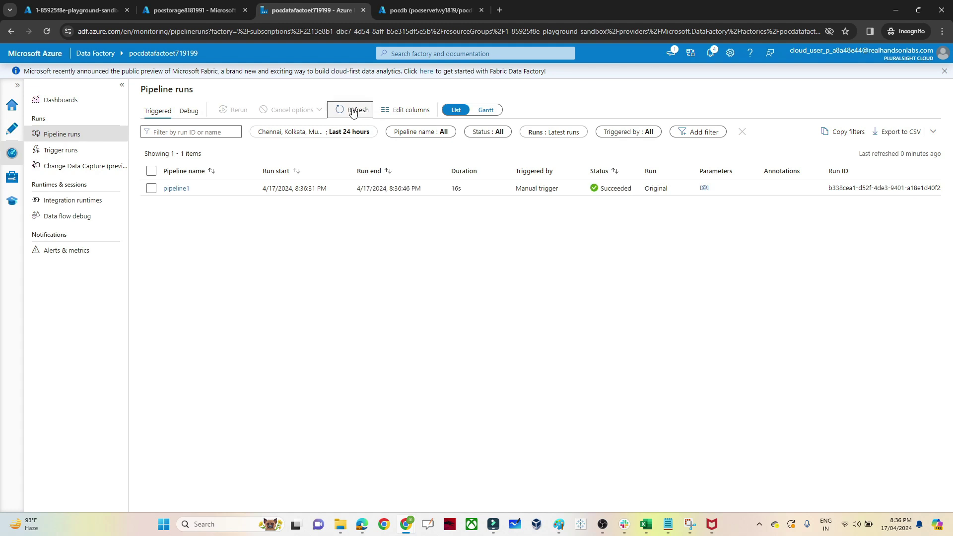
left_click(147, 5)
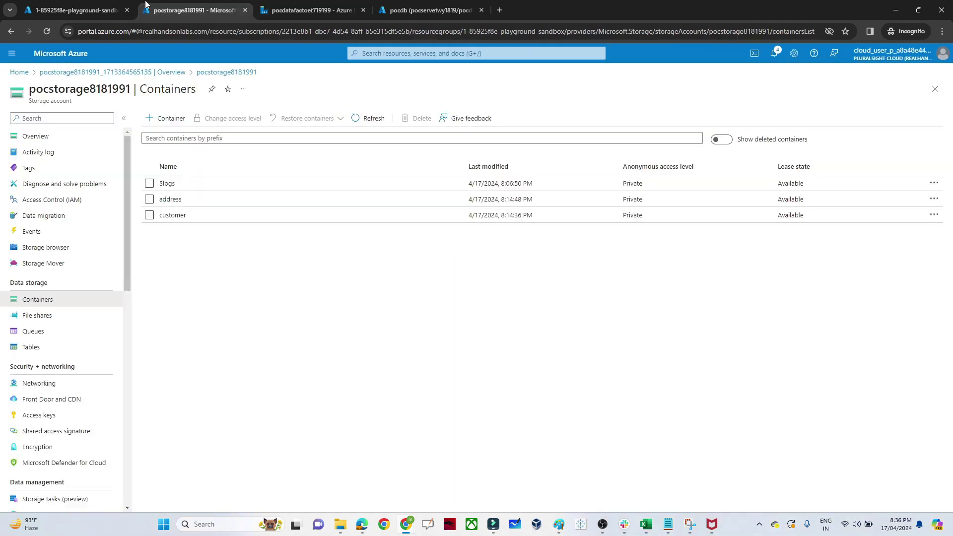
left_click(171, 217)
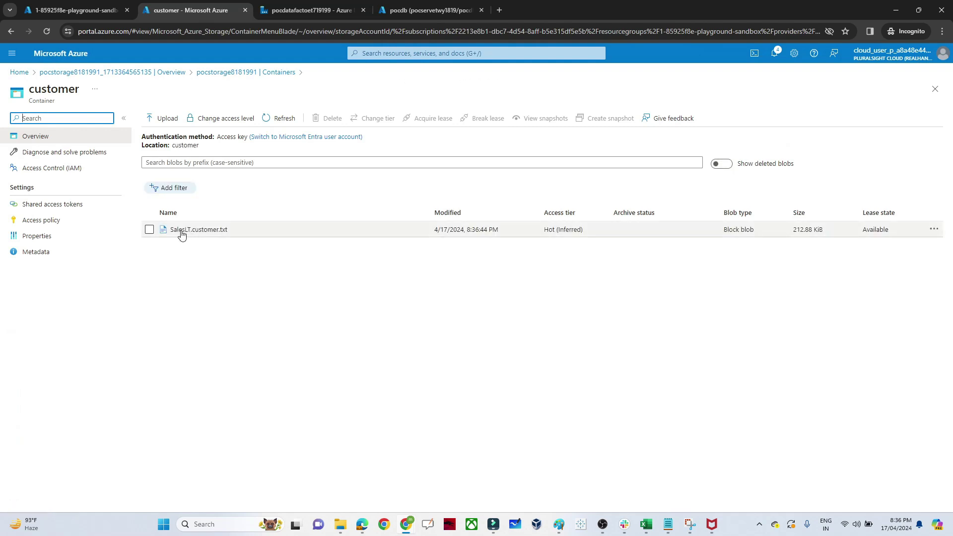
left_click(185, 232)
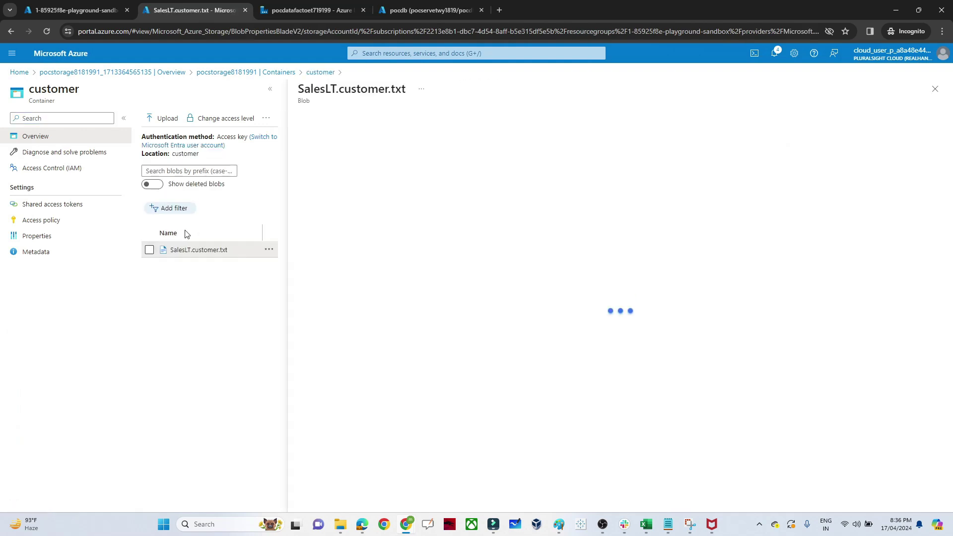
left_click(432, 144)
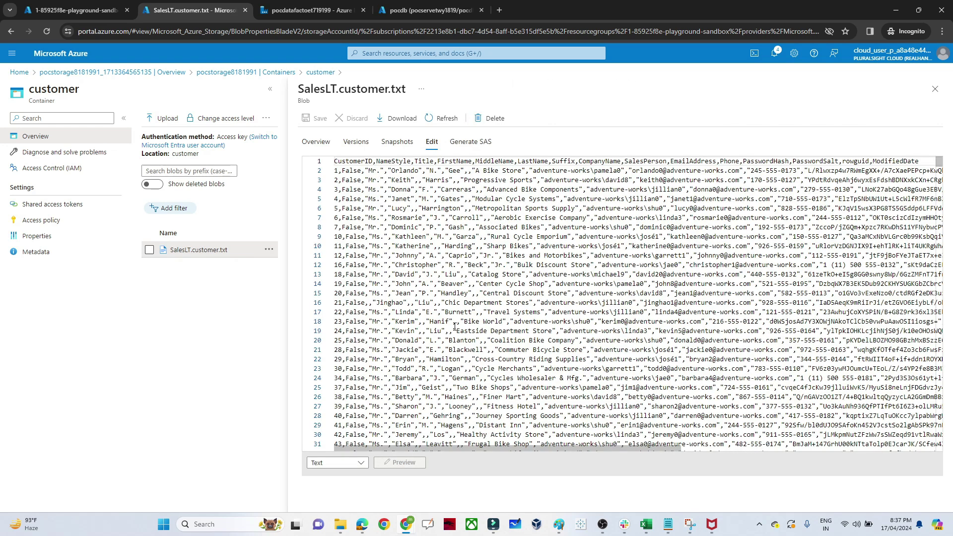
left_click(320, 72)
left_click(219, 73)
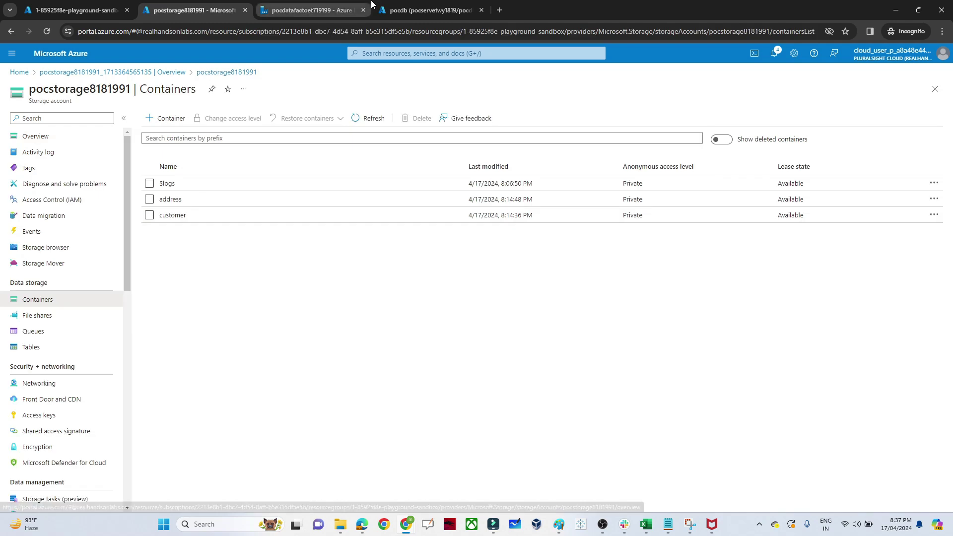
Return to pipeline1 in Data Factory and trigger a run with table_name and container_name both set to address.
left_click(347, 10)
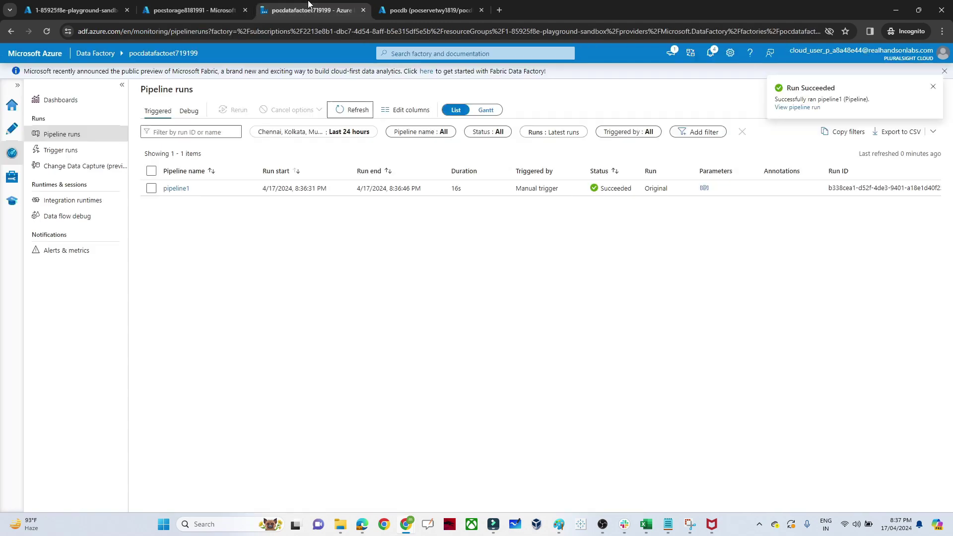
left_click(12, 133)
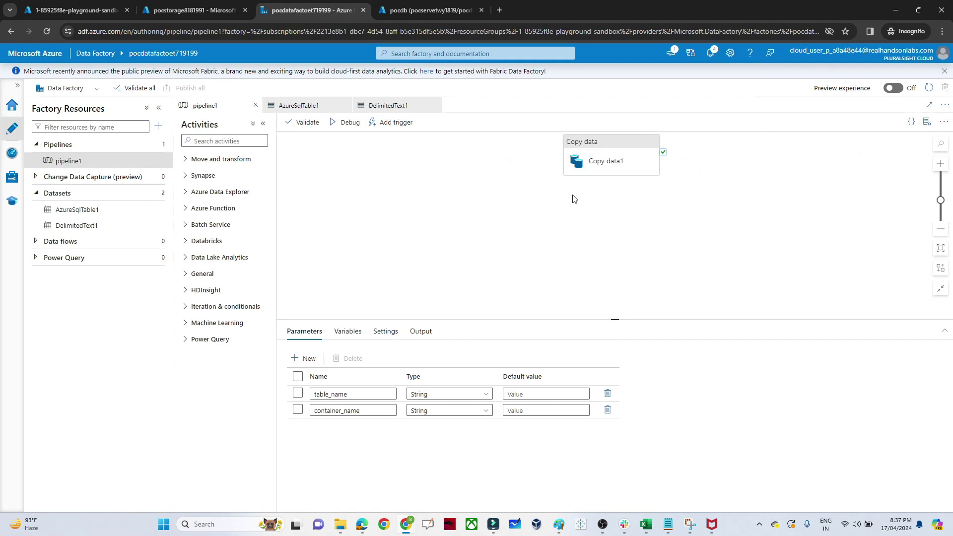
left_click(388, 124)
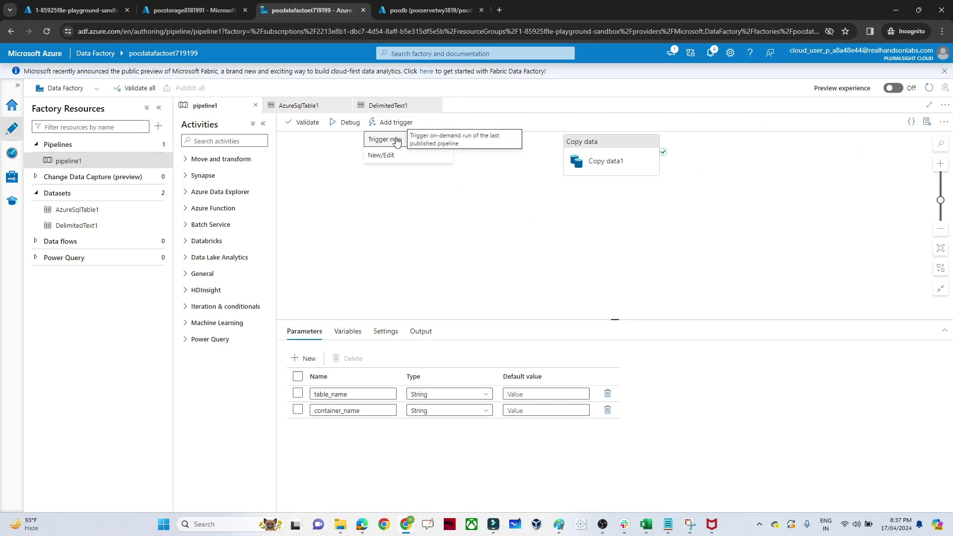
left_click(396, 141)
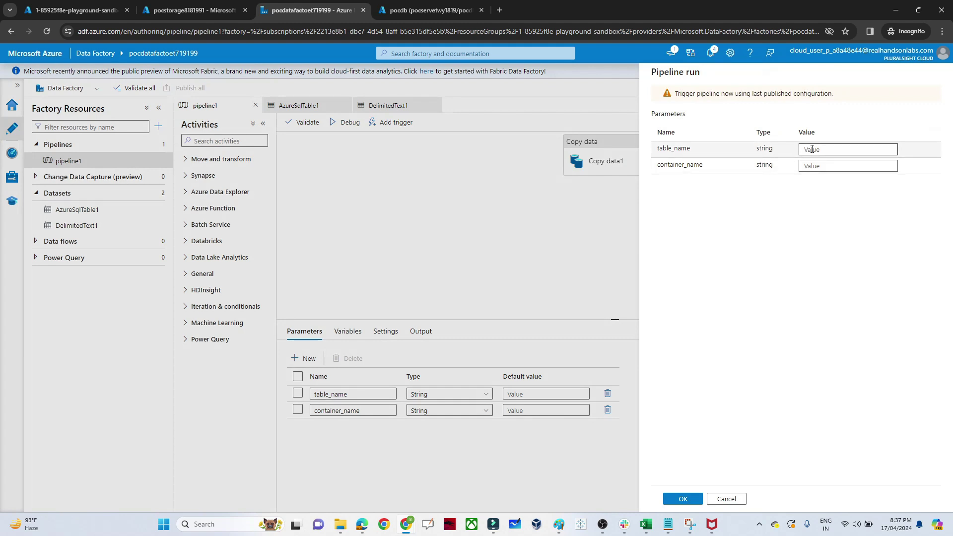
left_click(820, 148)
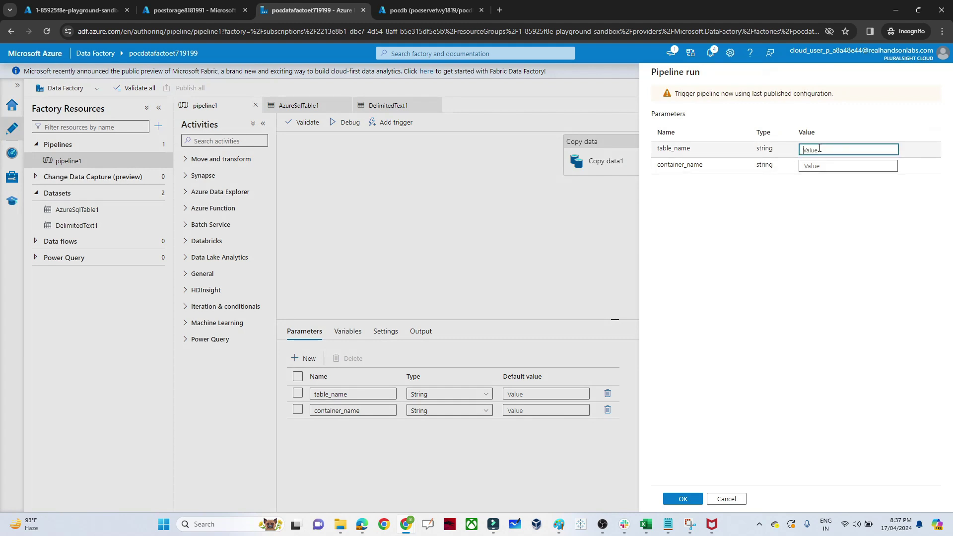
type("address")
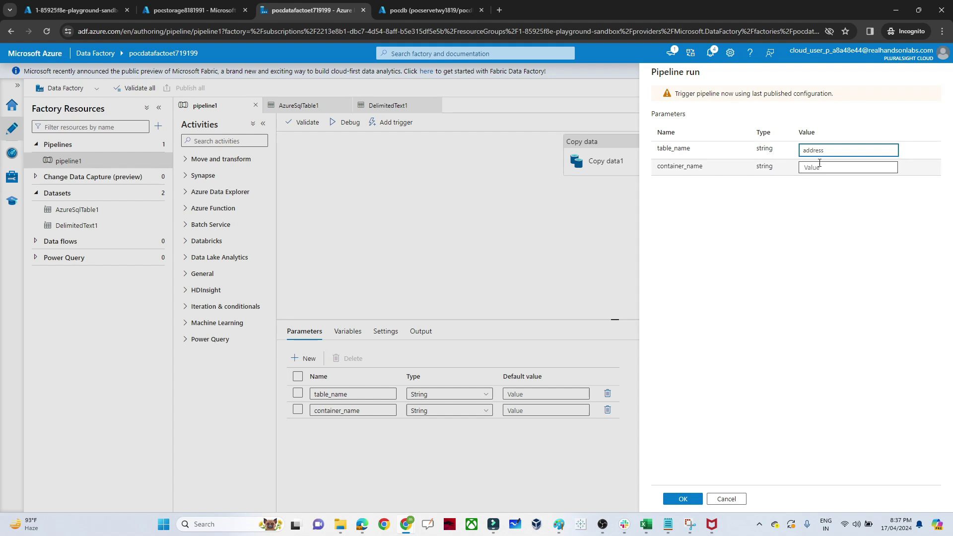
left_click(820, 165)
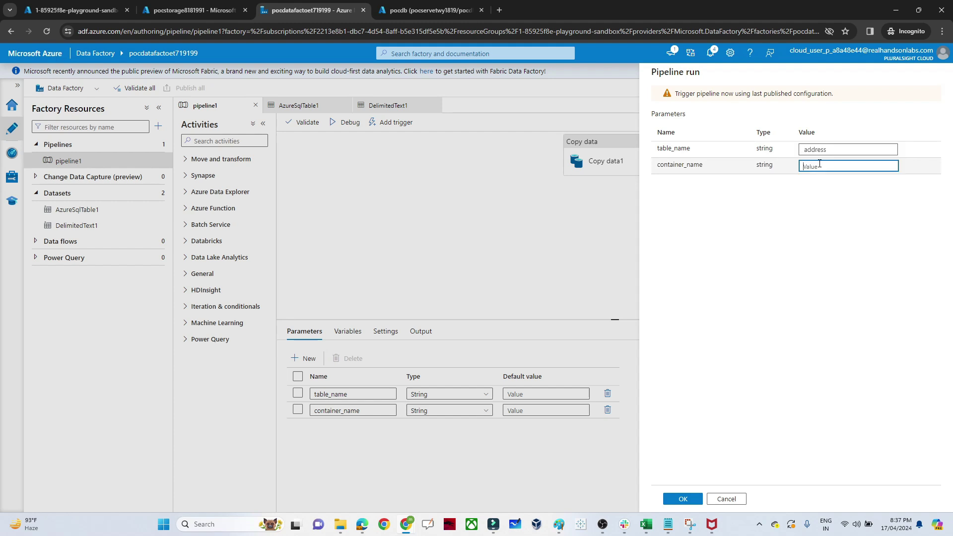
type("a")
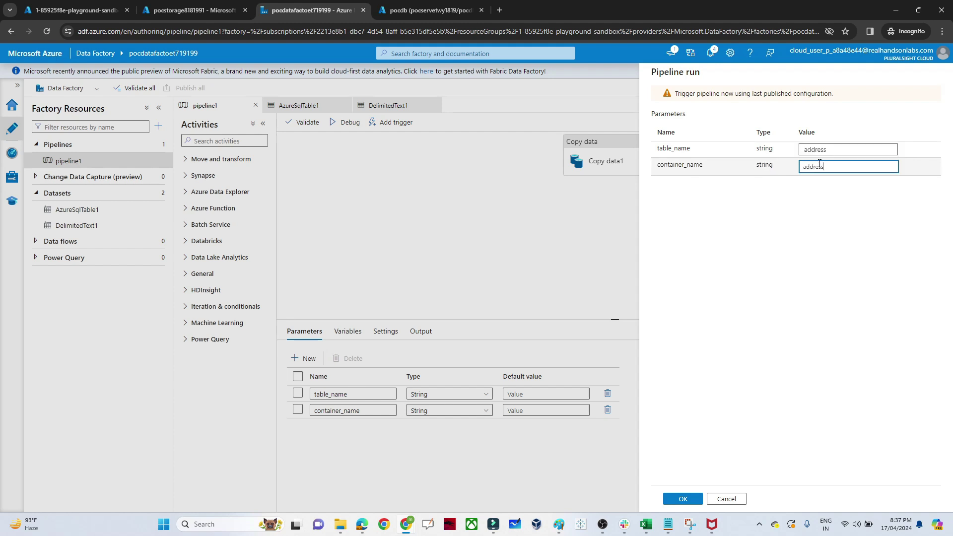
type("ddress")
left_click(683, 499)
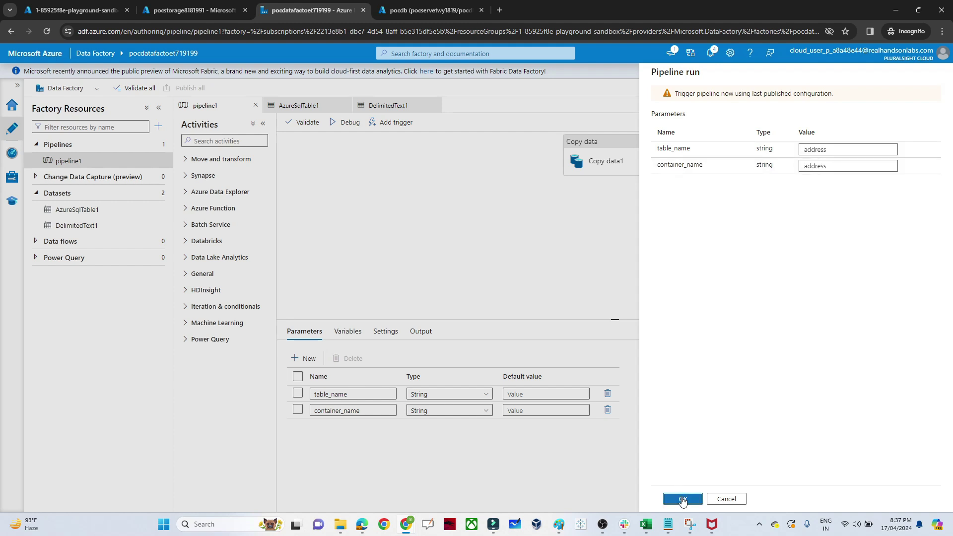
Check the new run's status in monitoring and view the contents of SalesLT.address.txt in the address container.
left_click(9, 152)
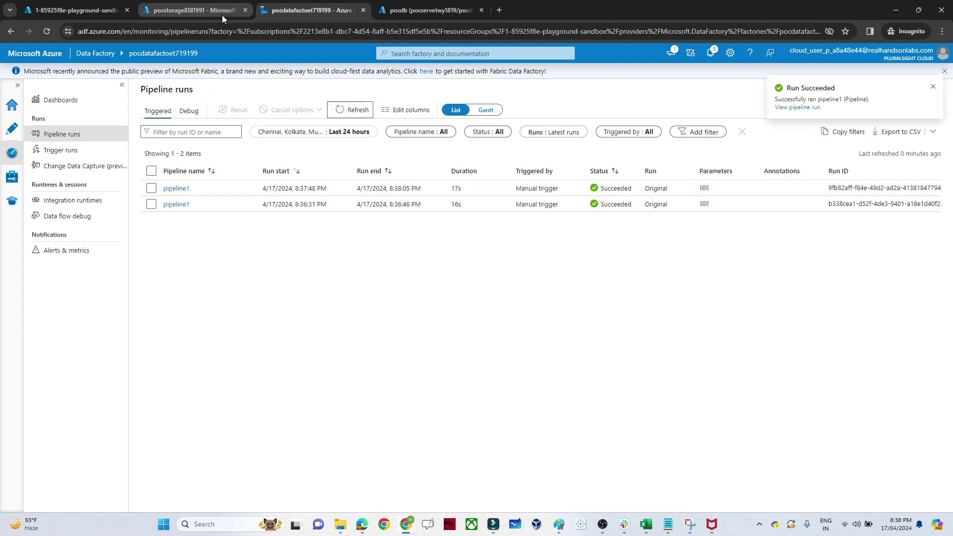
left_click(168, 6)
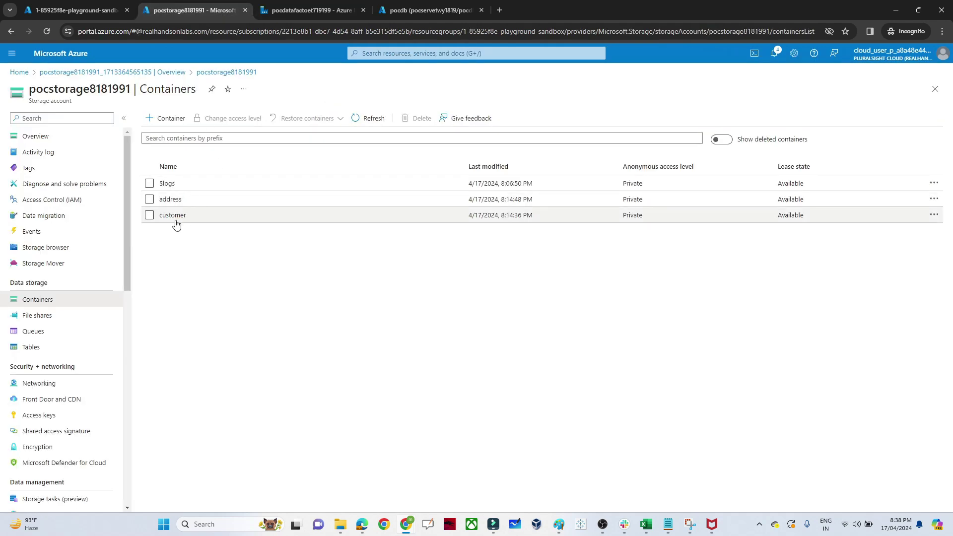
left_click(170, 200)
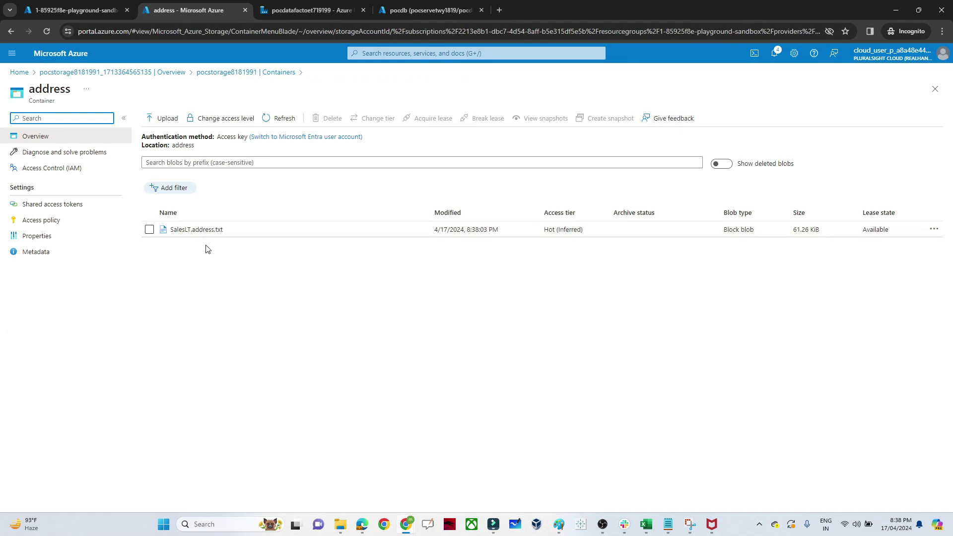
left_click(205, 231)
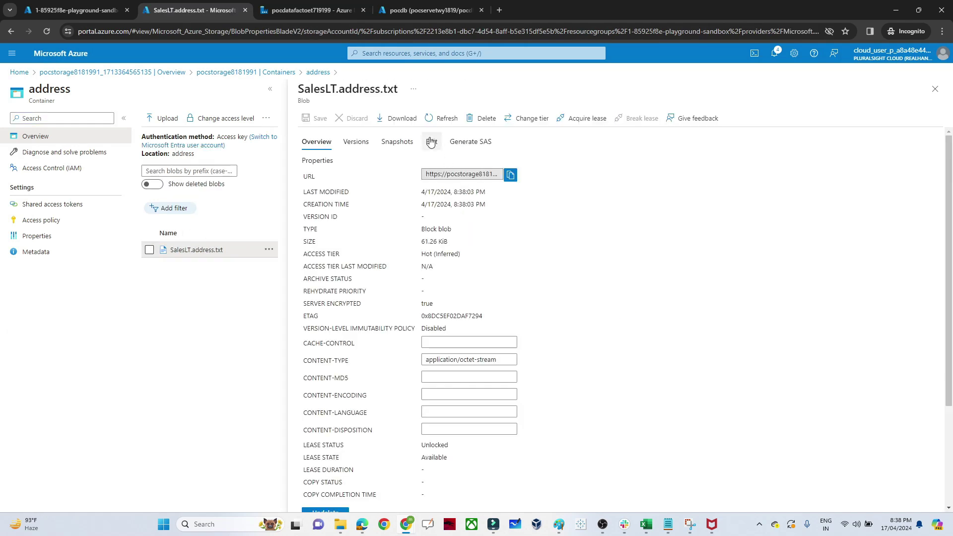
left_click(431, 142)
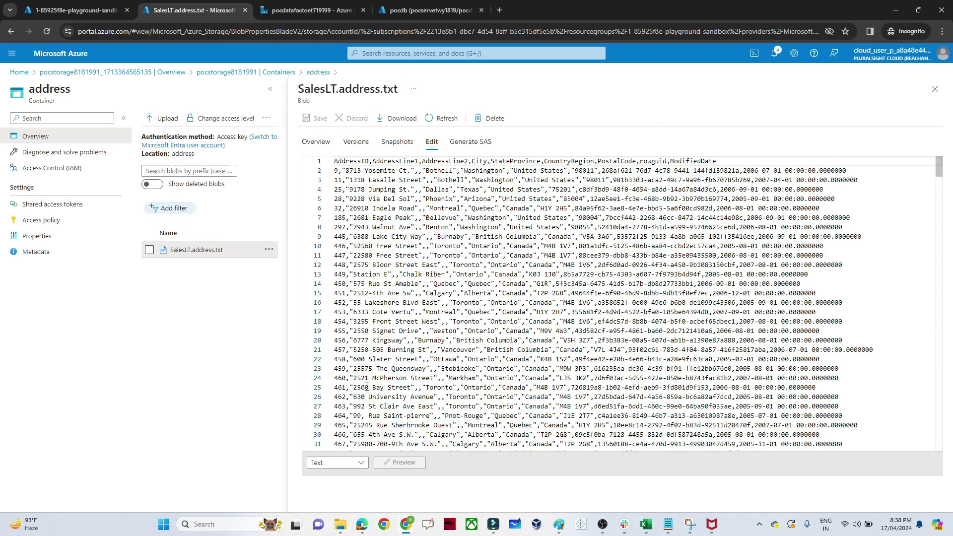
Review the table list of the pocdb database and reopen pipeline1 for authoring in Data Factory.
left_click(413, 5)
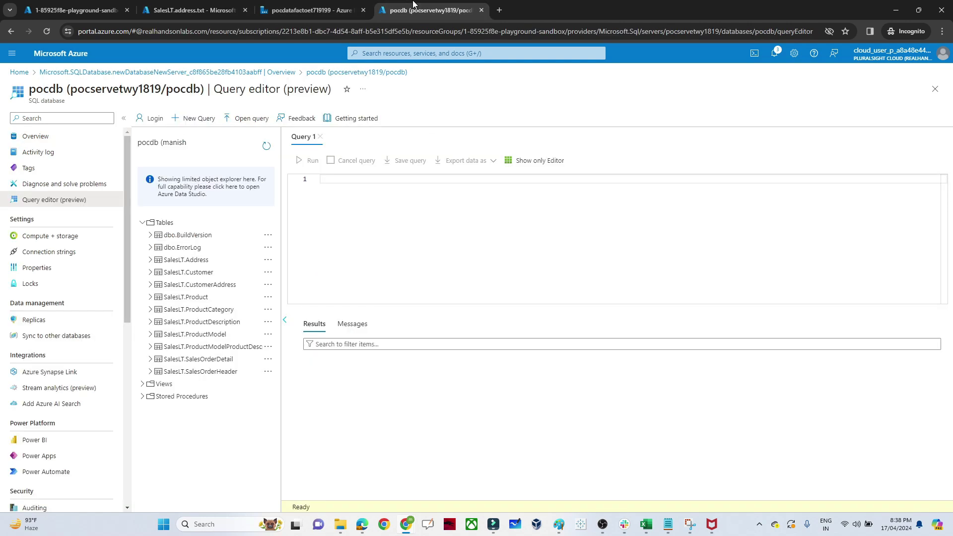
left_click(318, 7)
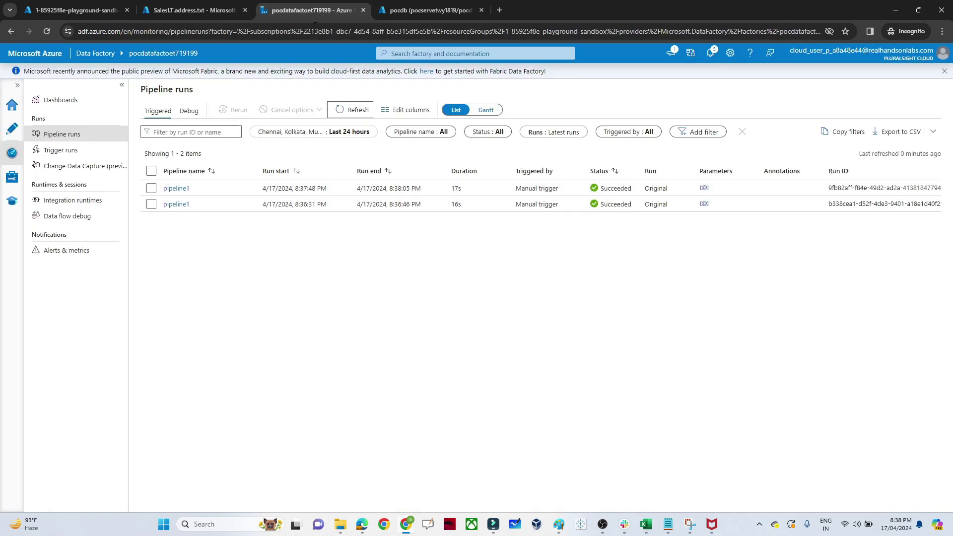
left_click(13, 131)
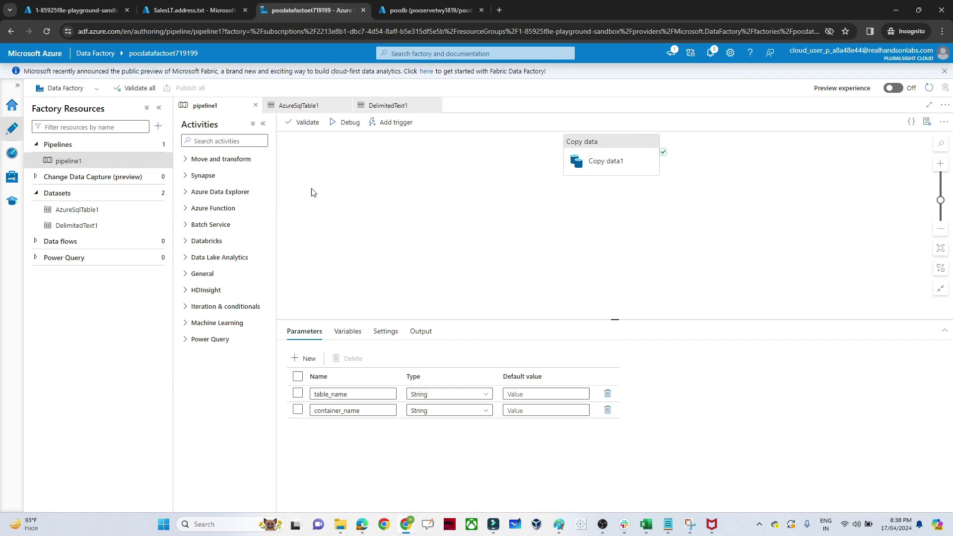